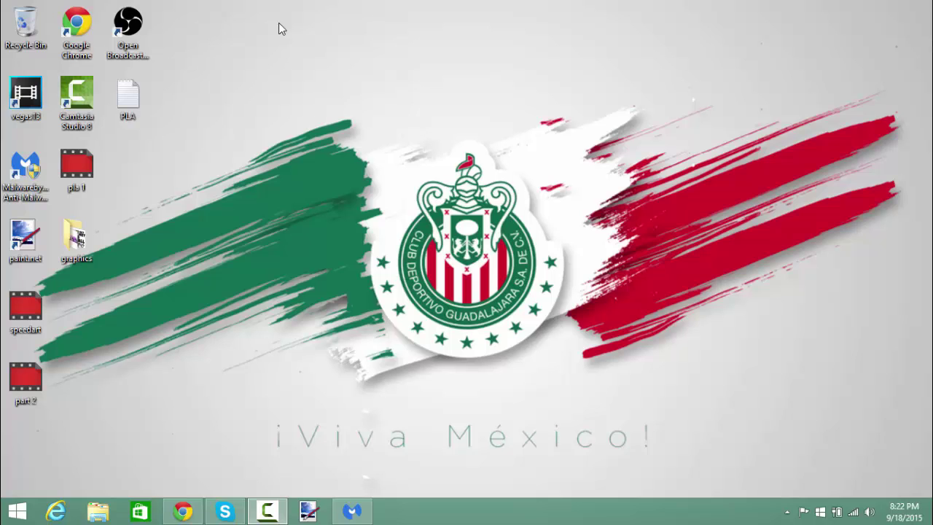
Step: Clear the desktop icon selection and restore the Chrome window showing the getpaint.net homepage
left_click_drag(241, 21, 2, 3)
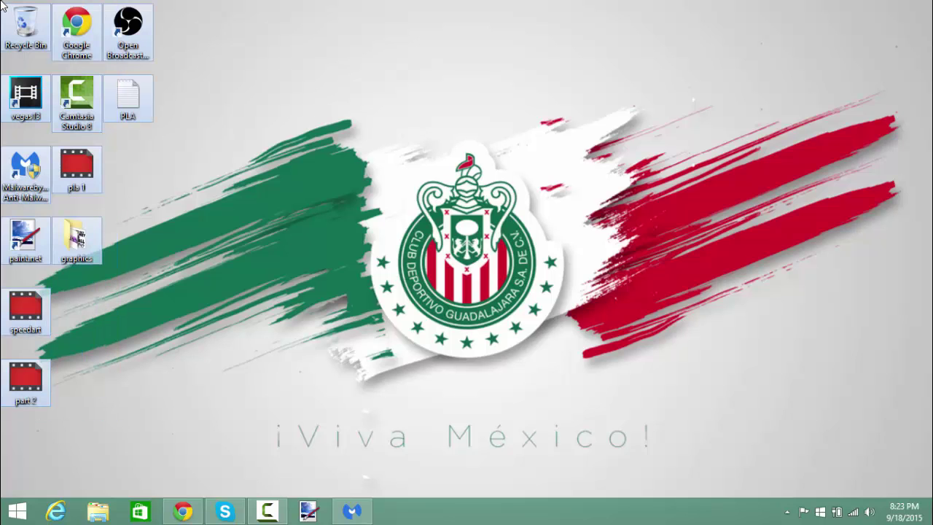
left_click(228, 13)
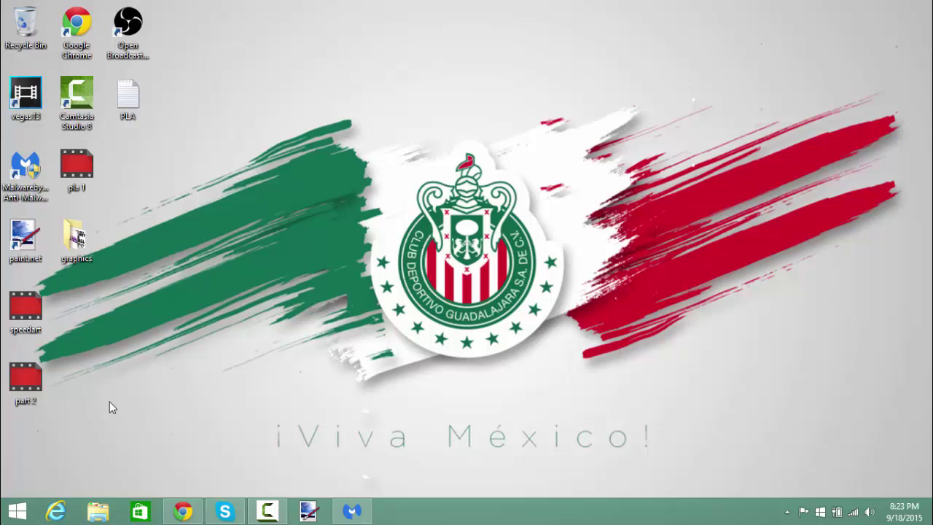
left_click_drag(170, 403, 2, 2)
left_click(302, 103)
left_click_drag(245, 14, 140, 419)
left_click_drag(19, 419, 3, 465)
left_click(112, 440)
left_click(186, 510)
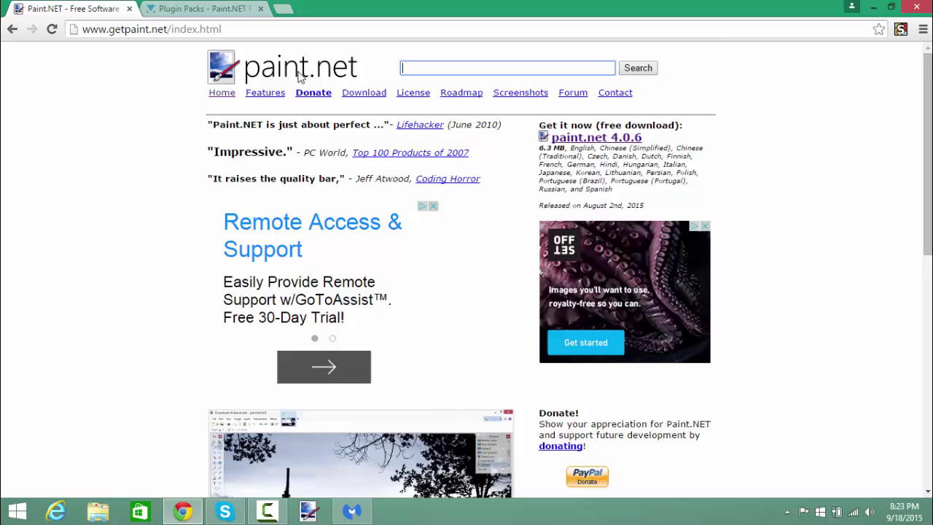
scroll(315, 202, "down", 5)
scroll(315, 203, "up", 2)
scroll(315, 203, "down", 4)
scroll(316, 202, "up", 10)
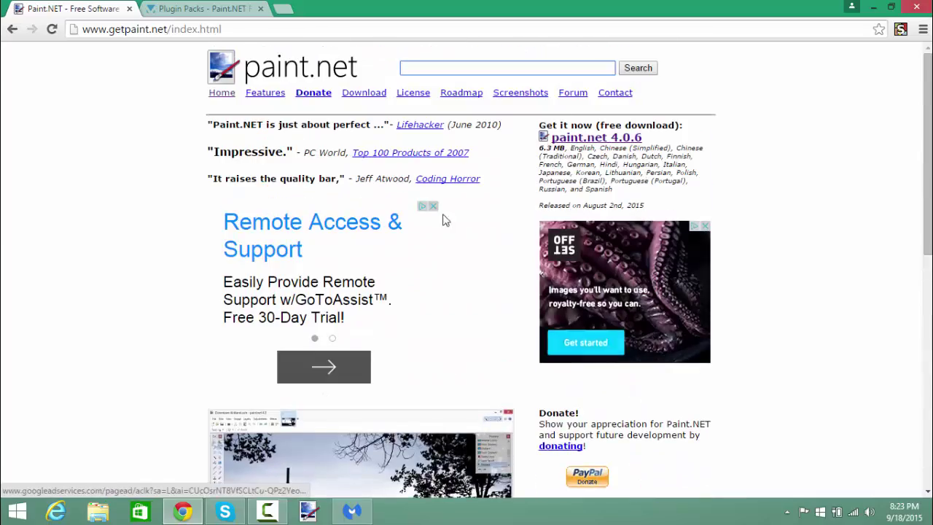
scroll(290, 279, "down", 3)
scroll(290, 279, "down", 3)
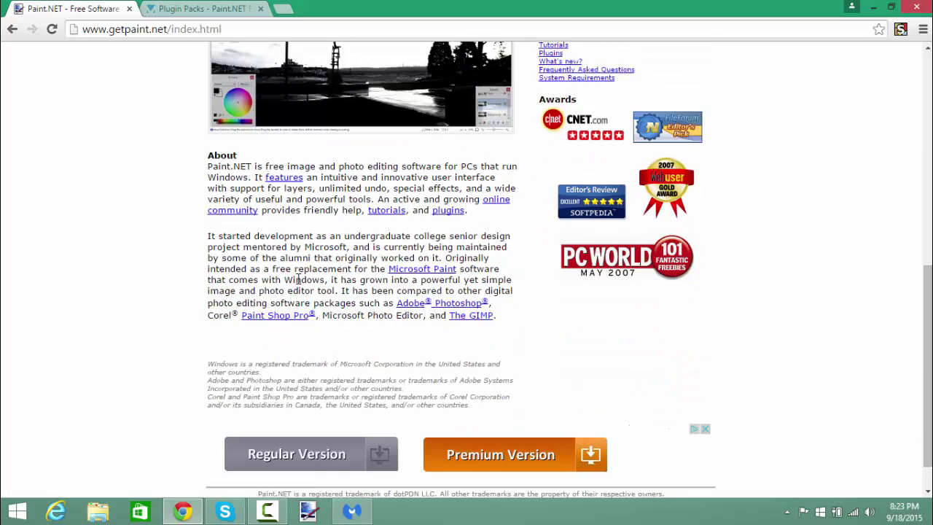
scroll(346, 343, "down", 1)
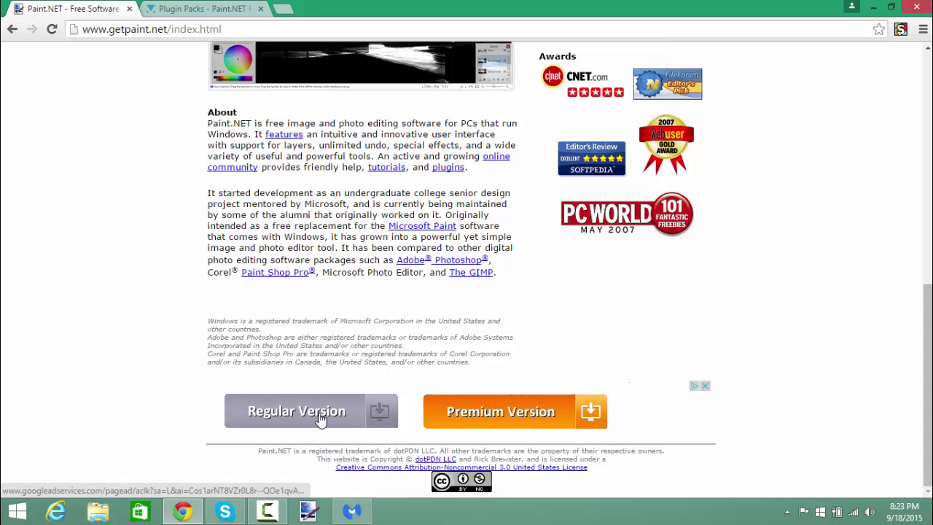
scroll(521, 345, "up", 5)
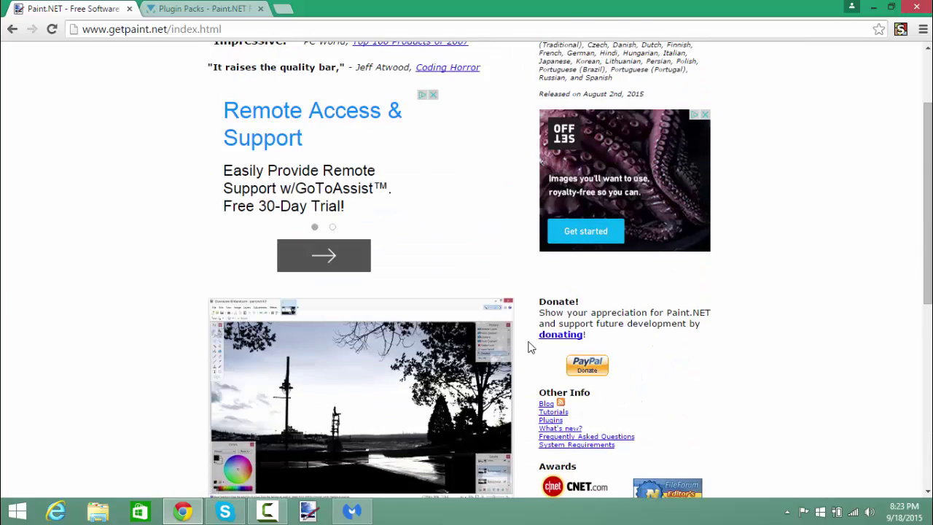
scroll(535, 348, "up", 1)
scroll(539, 357, "down", 7)
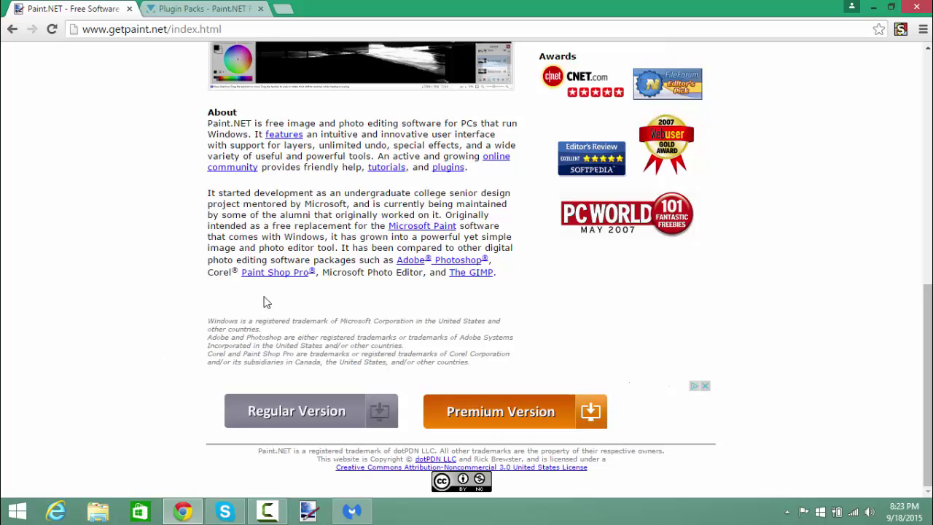
left_click(705, 386)
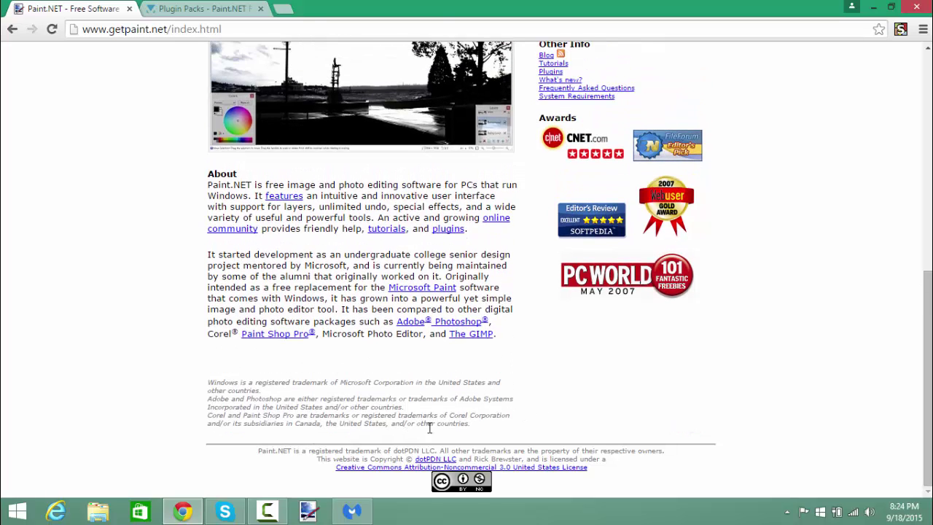
scroll(487, 455, "up", 6)
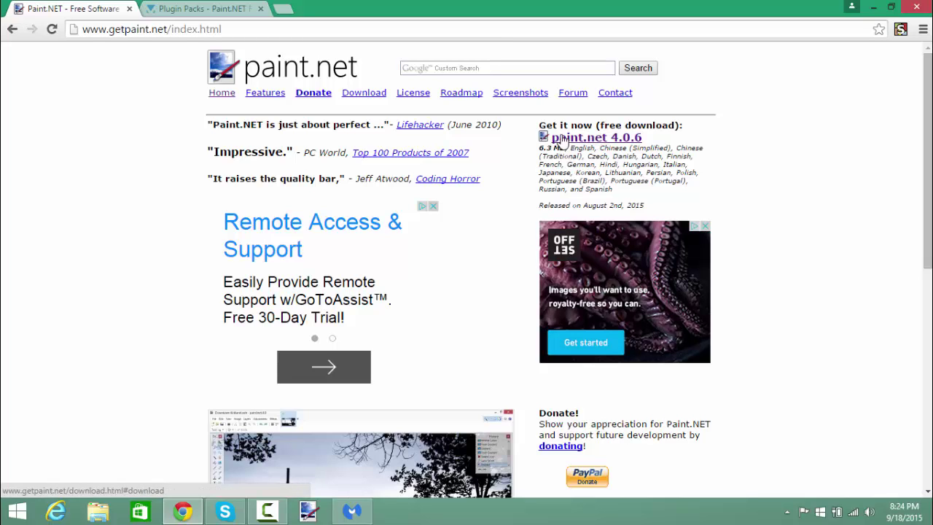
Step: Follow the paint.net 4.0.6 link through to the dotPDN download page at dotpdn.com
left_click(583, 140)
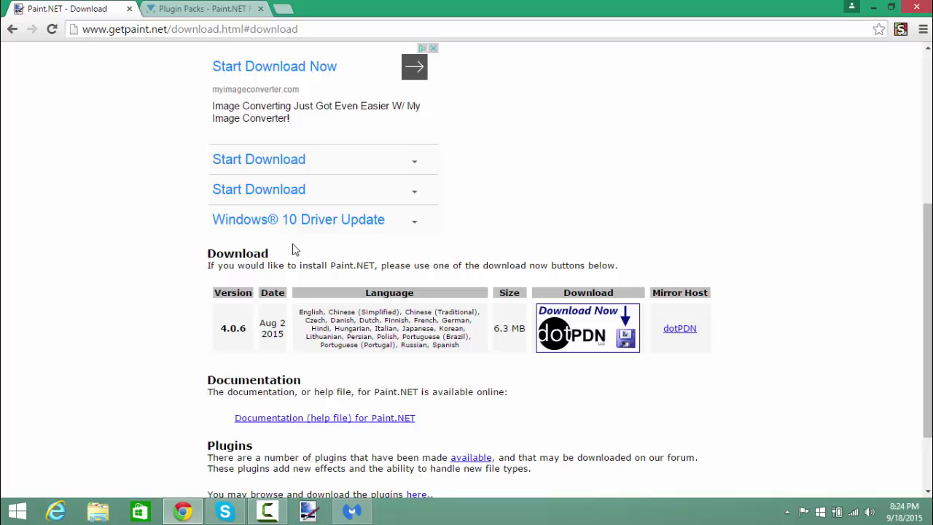
scroll(294, 248, "down", 1)
scroll(293, 248, "up", 2)
scroll(294, 252, "down", 2)
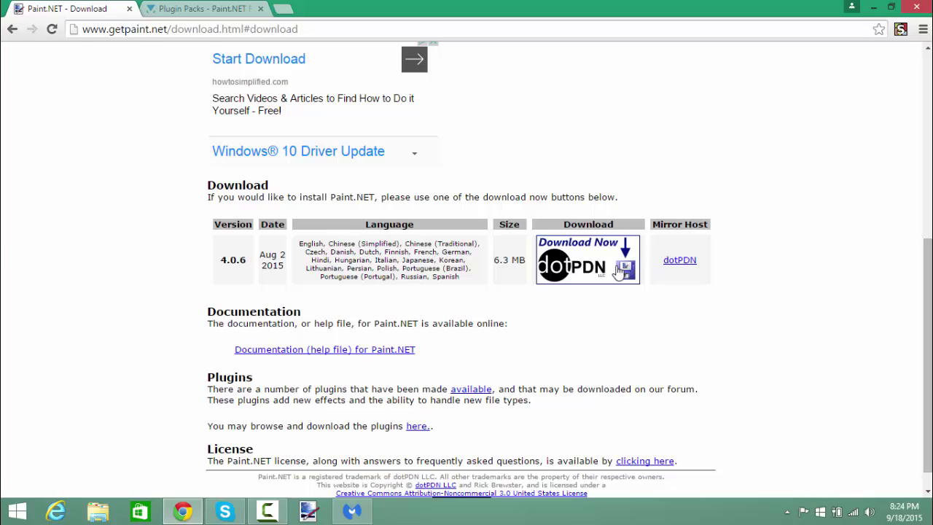
left_click(612, 262)
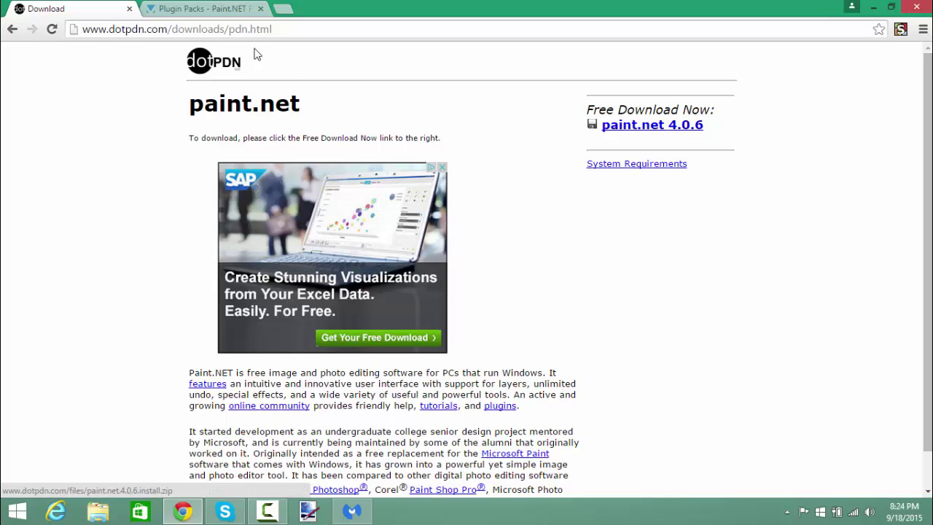
left_click(211, 9)
left_click(123, 8)
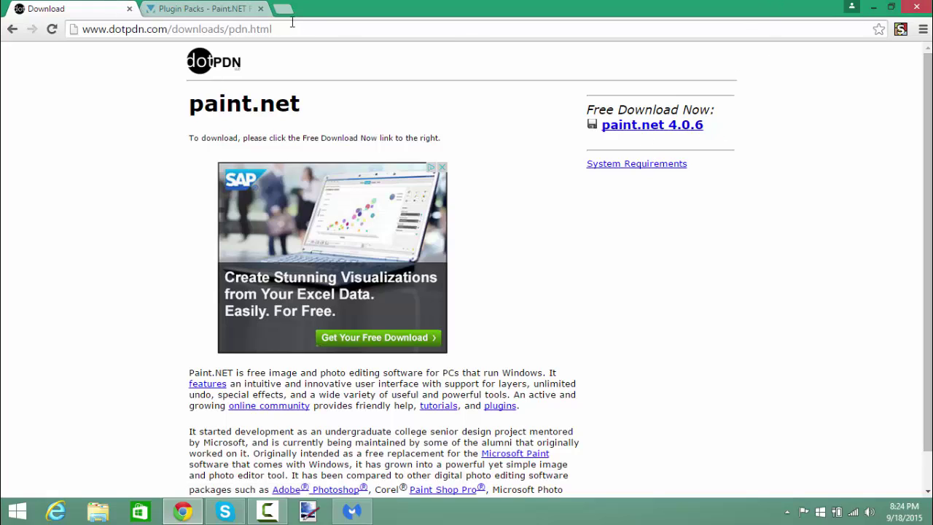
Step: Close the download tab and scroll through the Plugin Packs forum topic list
left_click(128, 9)
scroll(595, 280, "down", 4)
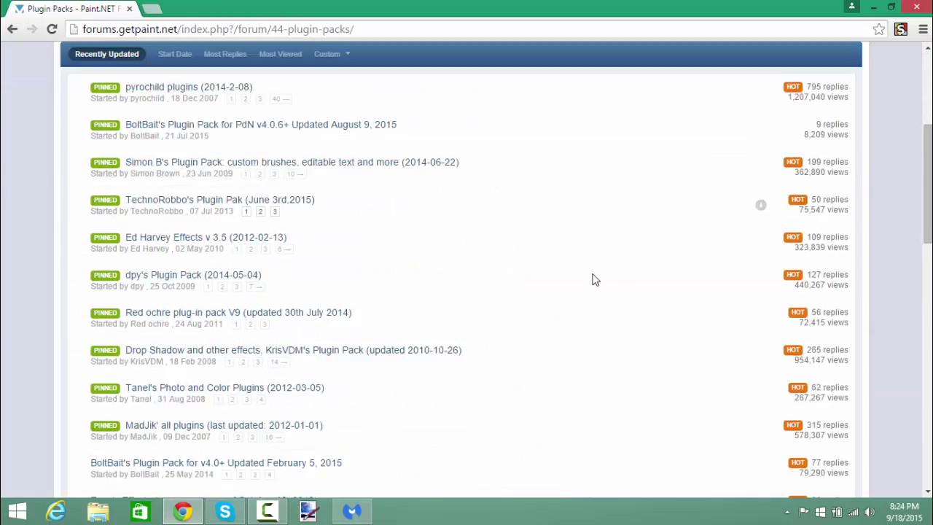
scroll(594, 279, "up", 4)
scroll(594, 280, "down", 3)
scroll(594, 279, "up", 3)
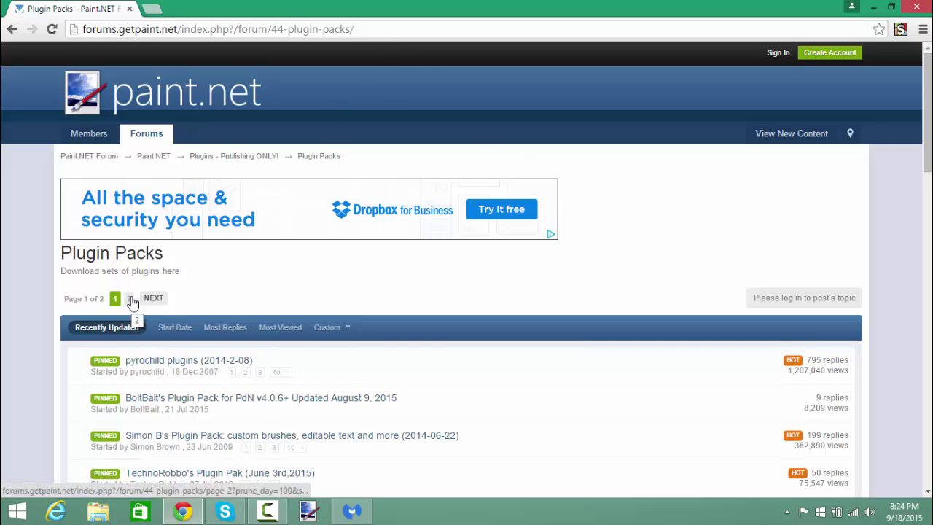
scroll(350, 235, "down", 2)
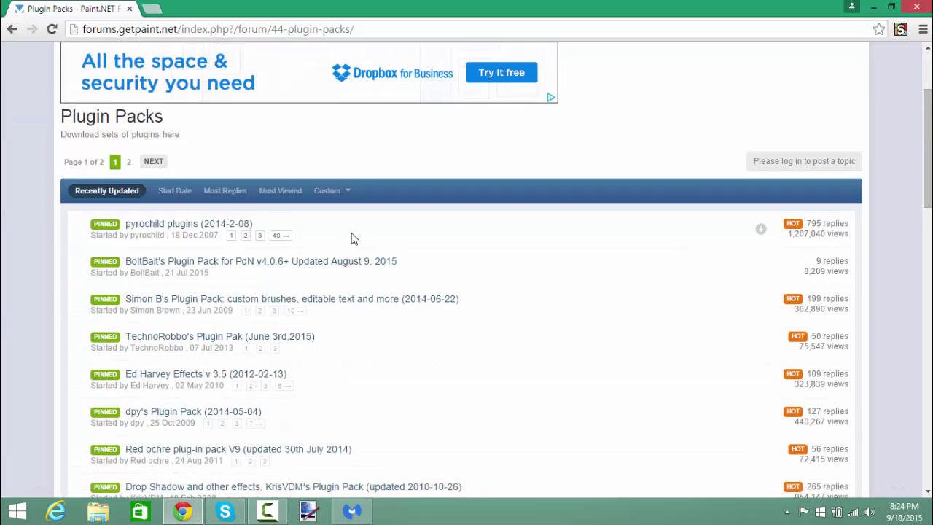
scroll(354, 238, "down", 1)
scroll(353, 239, "up", 2)
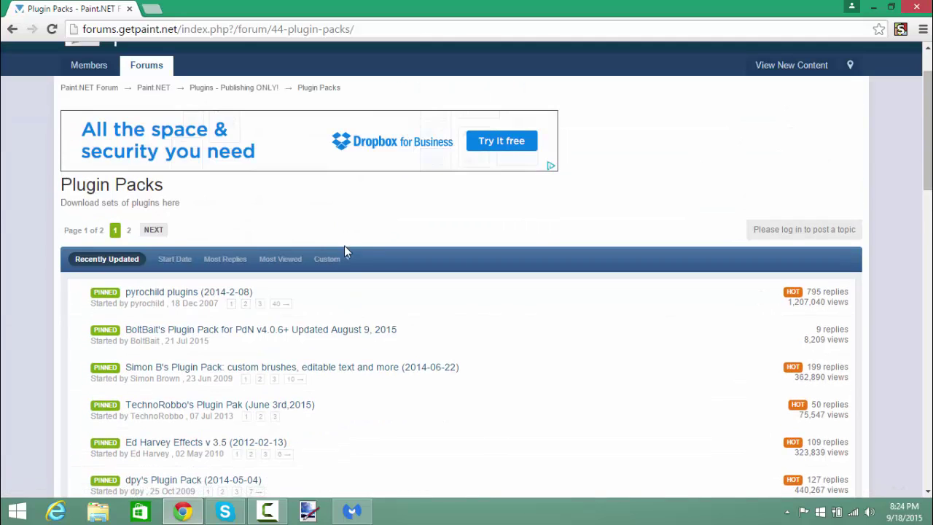
Step: Open the pyrochild plugins (2014-2-08) topic, download pyrochild.2014-2-08.zip, and browse the plugin list
left_click(144, 297)
scroll(260, 275, "down", 5)
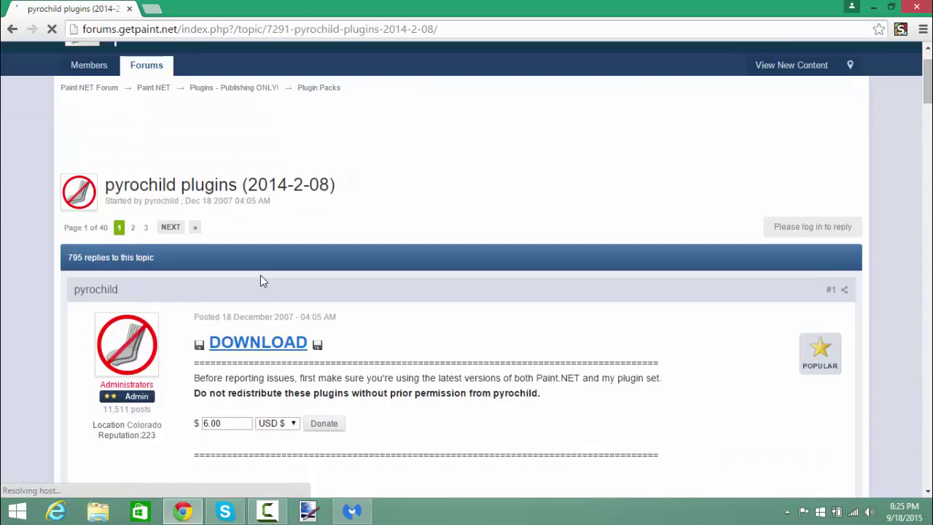
scroll(277, 248, "down", 1)
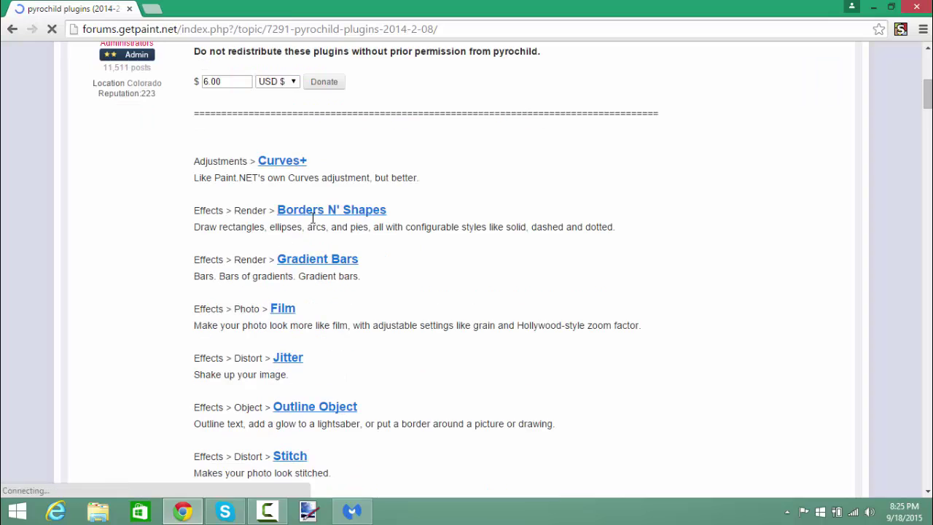
scroll(327, 267, "down", 1)
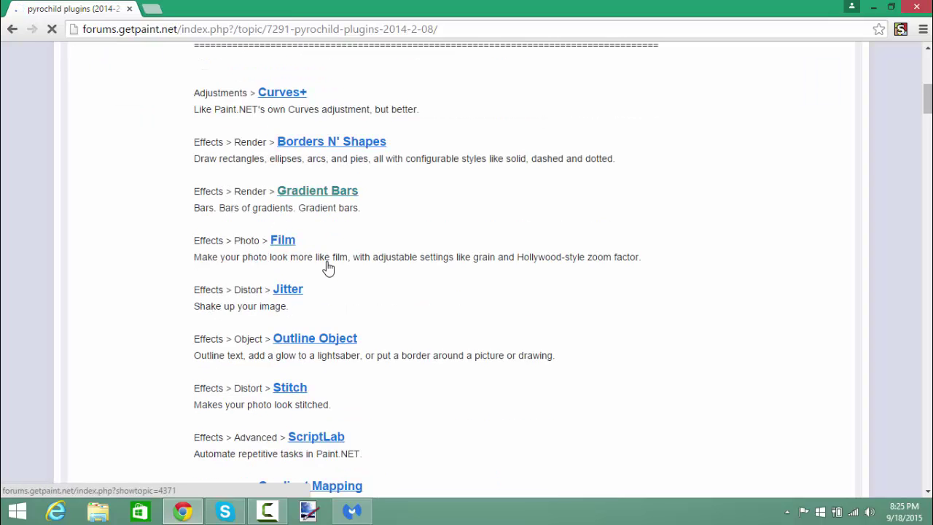
scroll(328, 277, "down", 1)
left_click(329, 275)
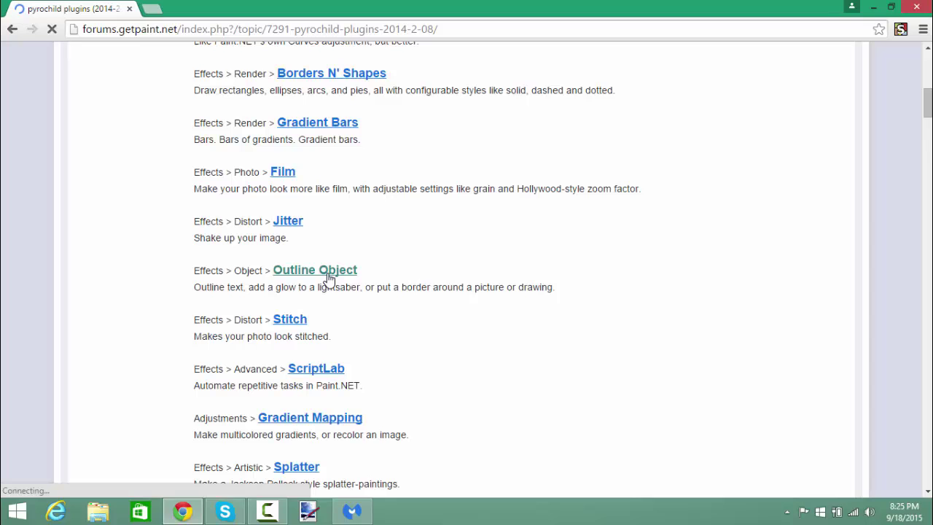
scroll(327, 282, "down", 3)
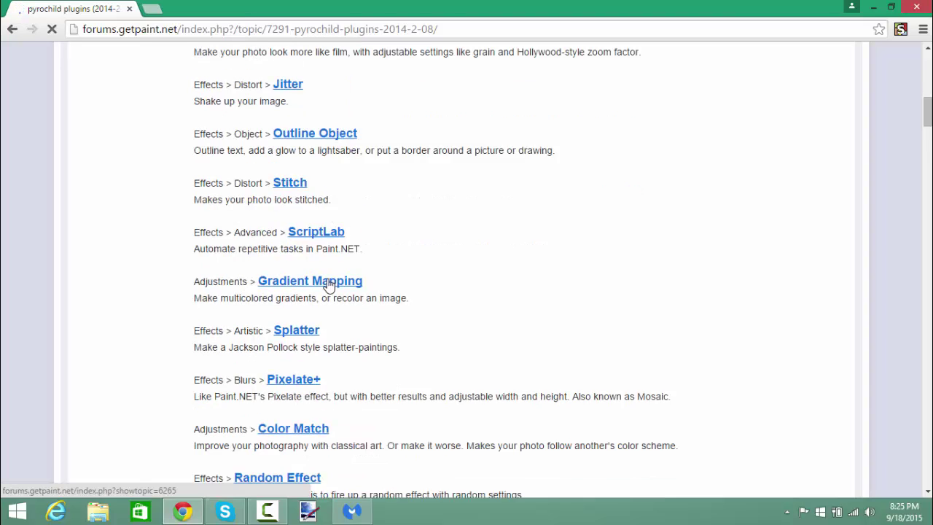
scroll(296, 305, "down", 11)
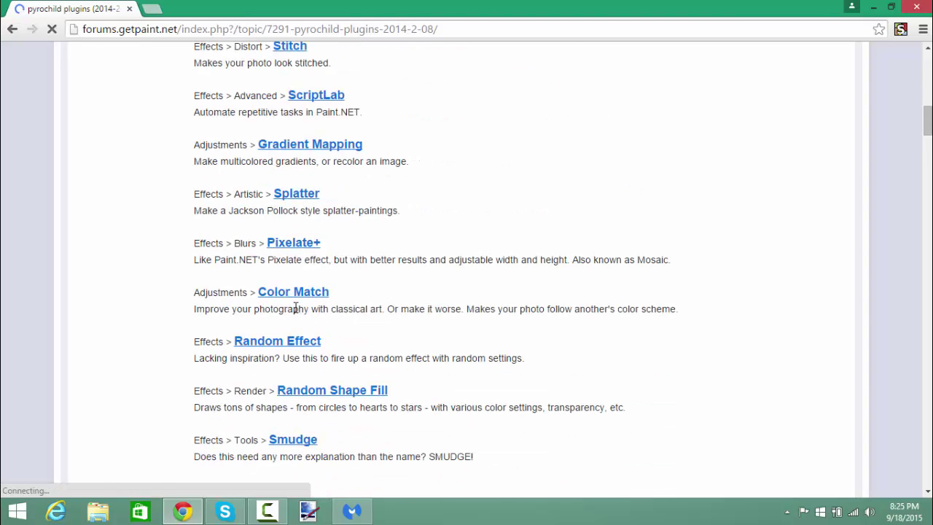
scroll(295, 313, "down", 2)
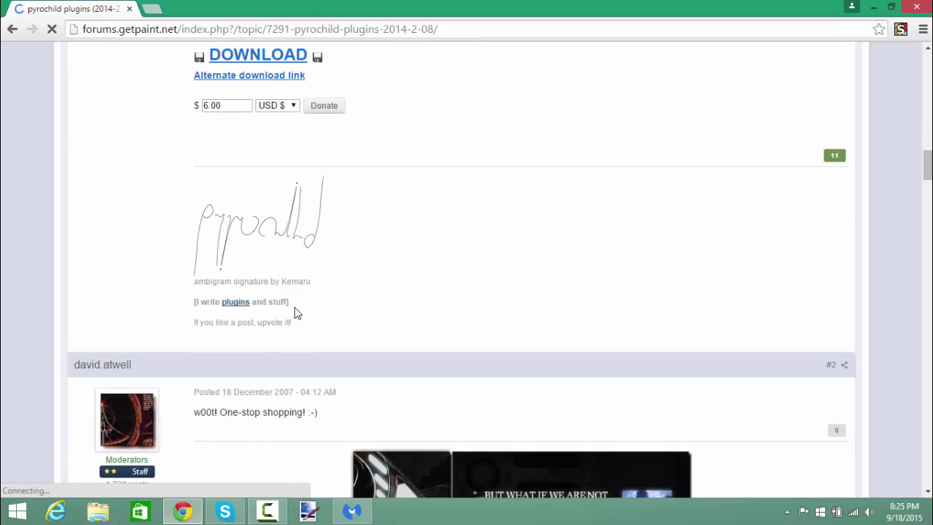
scroll(294, 310, "down", 3)
scroll(294, 310, "up", 5)
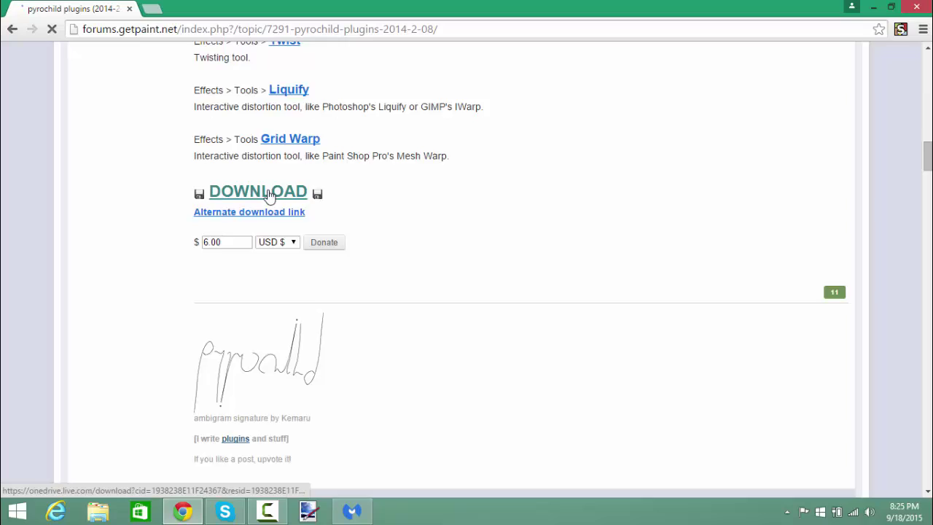
scroll(269, 193, "up", 20)
scroll(267, 193, "down", 3)
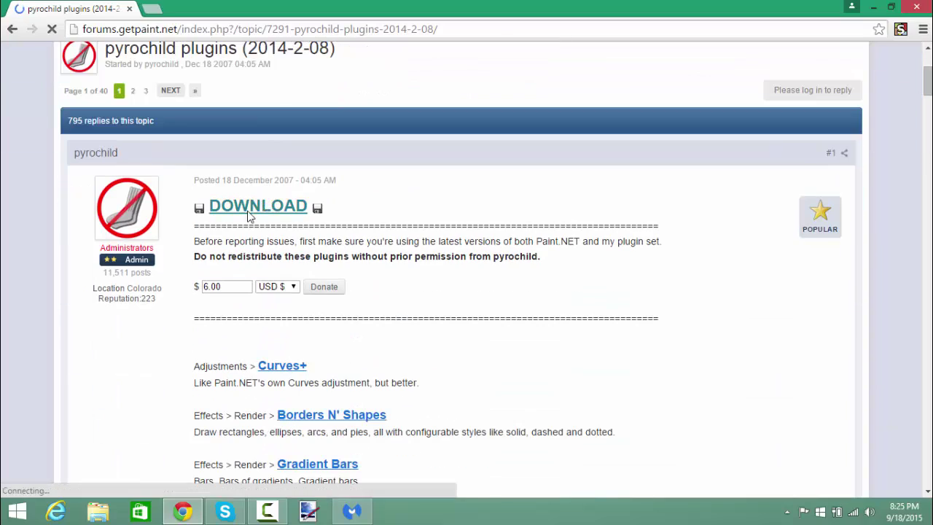
scroll(262, 204, "down", 20)
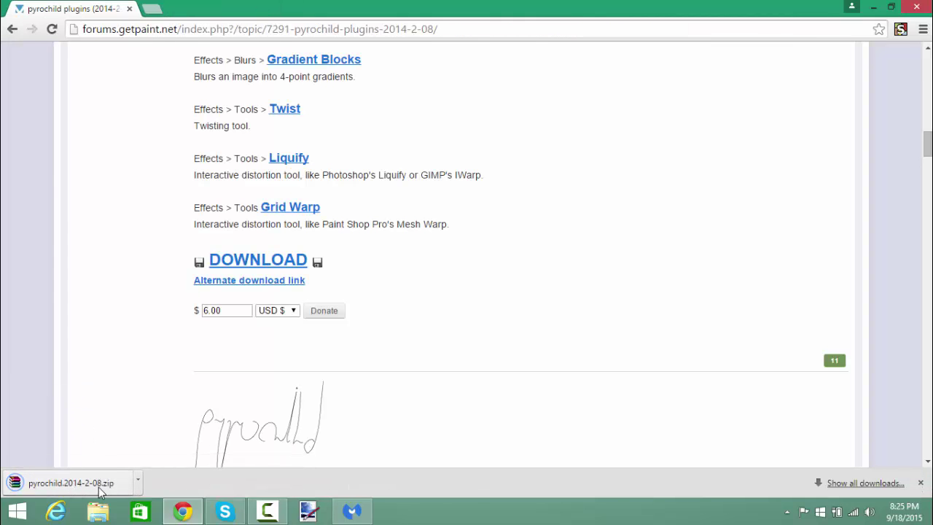
scroll(101, 451, "up", 6)
scroll(101, 452, "up", 10)
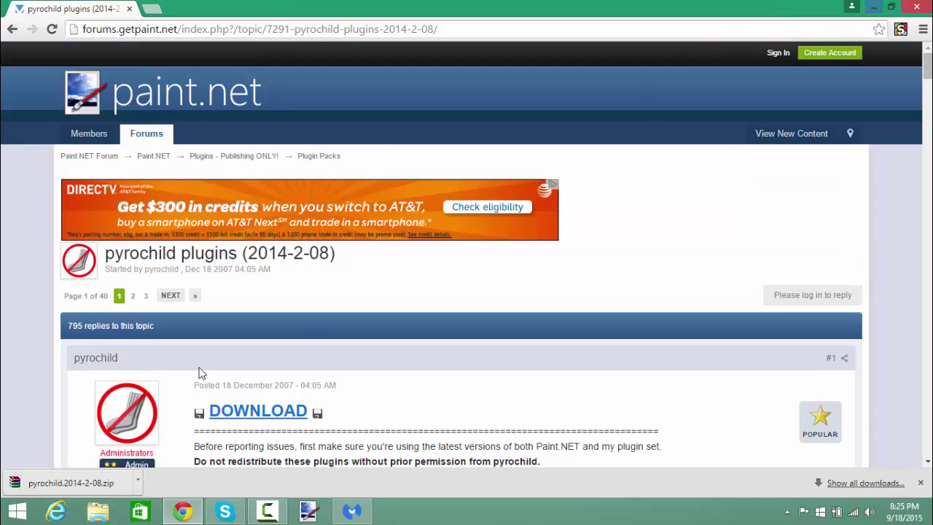
Step: Put the pyrochild zip on the desktop, close Chrome, and extract the zip there
left_click(893, 9)
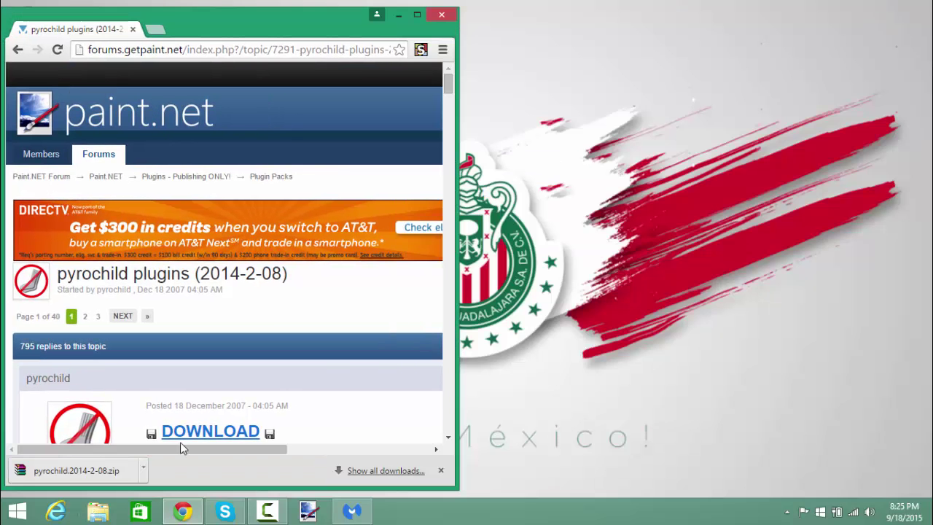
left_click_drag(80, 470, 794, 234)
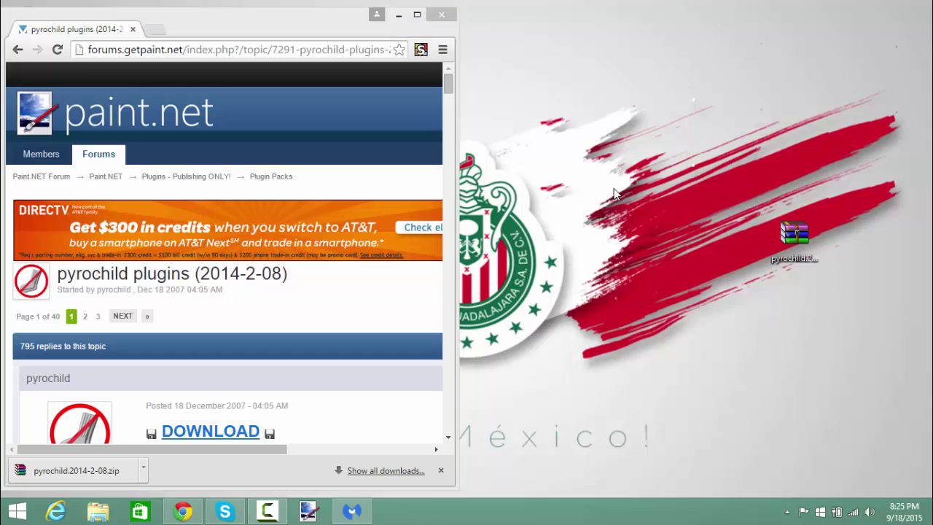
left_click(441, 15)
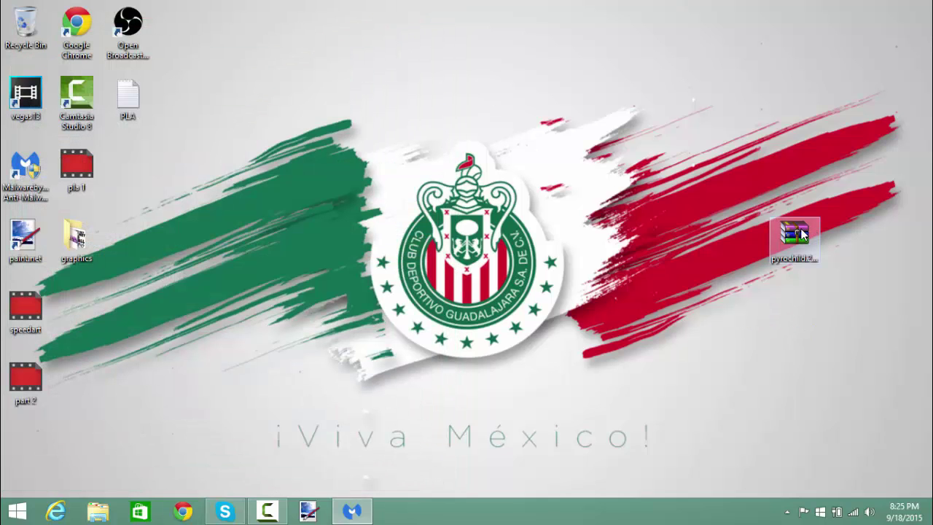
right_click(801, 231)
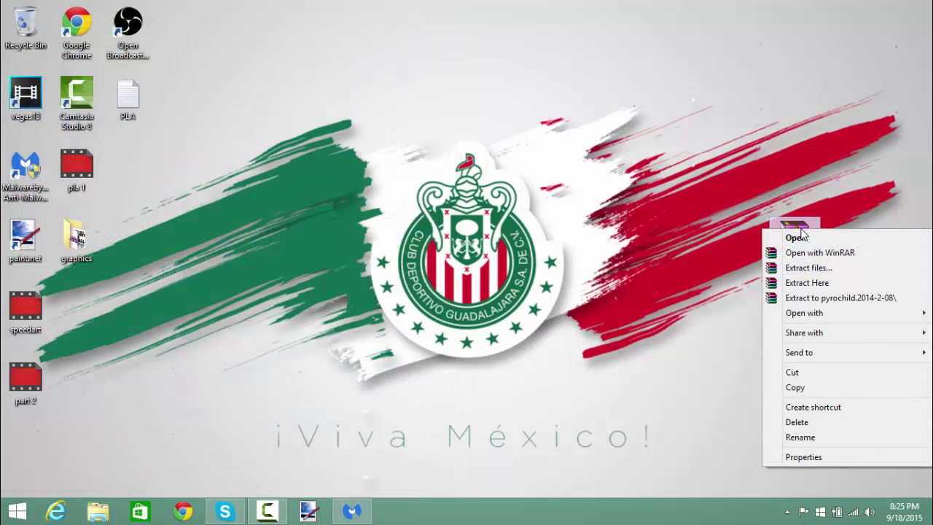
left_click(808, 287)
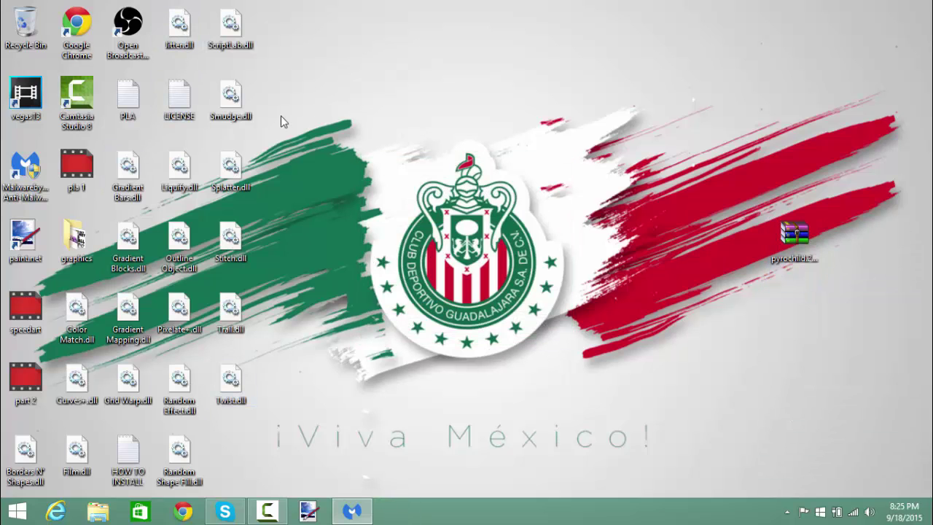
Step: Move LICENSE and HOW TO INSTALL to the top-right corner of the desktop
left_click_drag(342, 8, 2, 496)
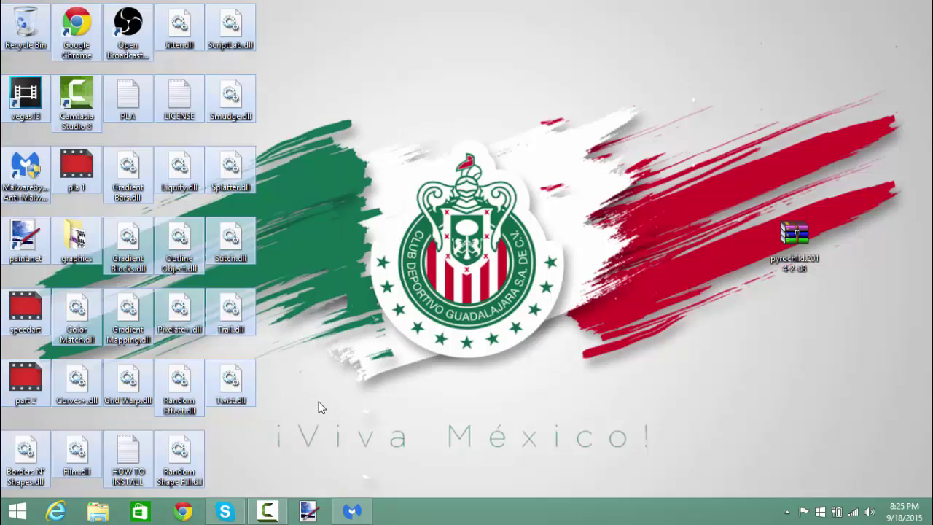
left_click(302, 375)
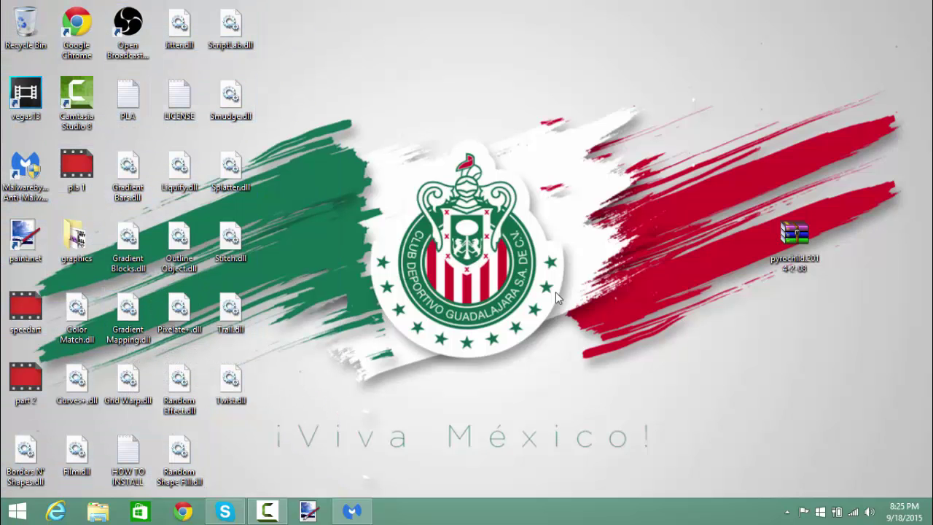
left_click(184, 107)
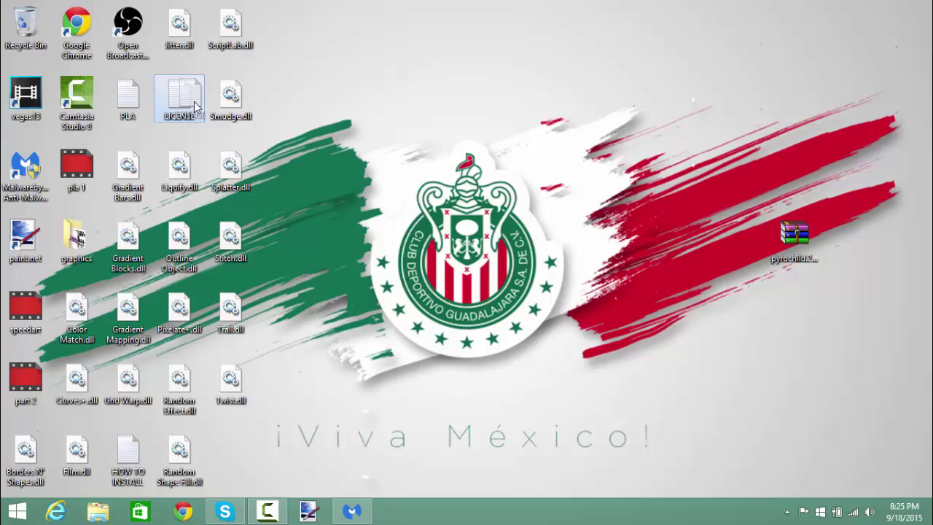
left_click_drag(195, 107, 860, 40)
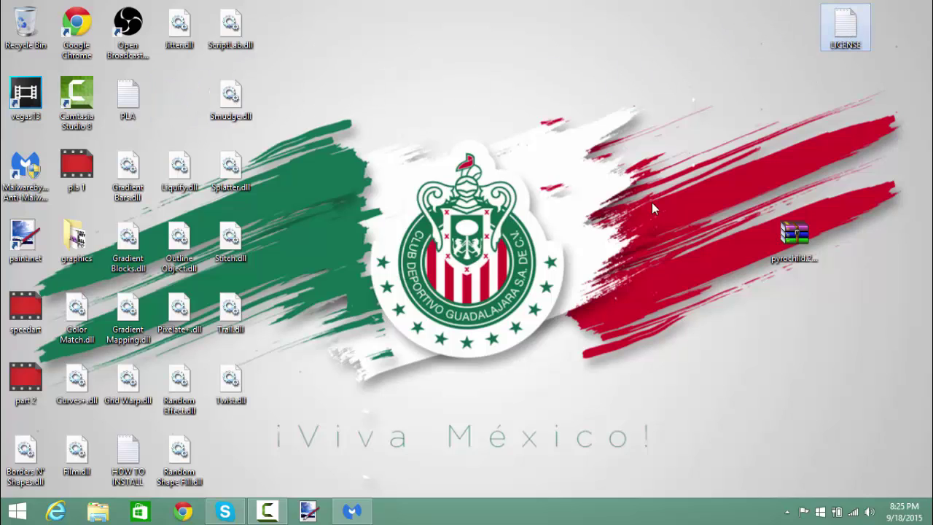
left_click_drag(127, 459, 808, 85)
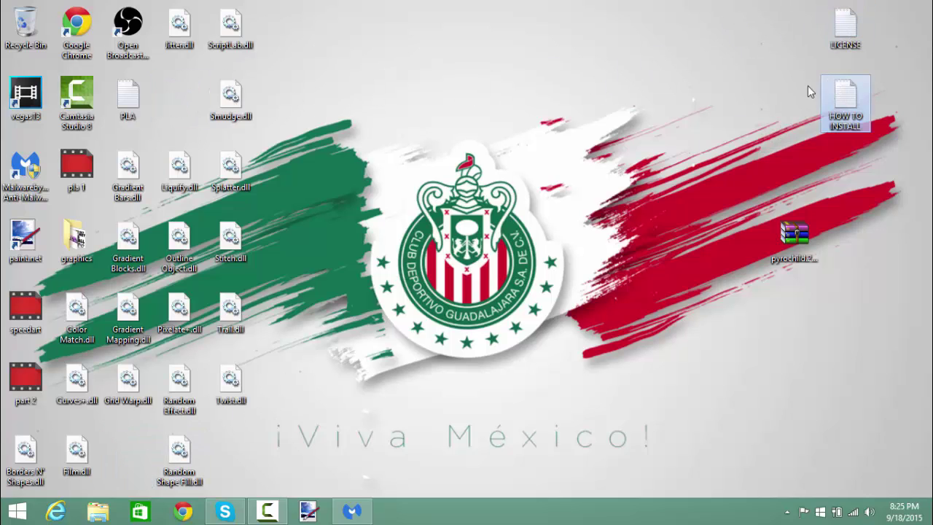
left_click(655, 81)
Step: Arrange the extracted plugin DLLs into one group on the left of the desktop
left_click_drag(179, 25, 281, 26)
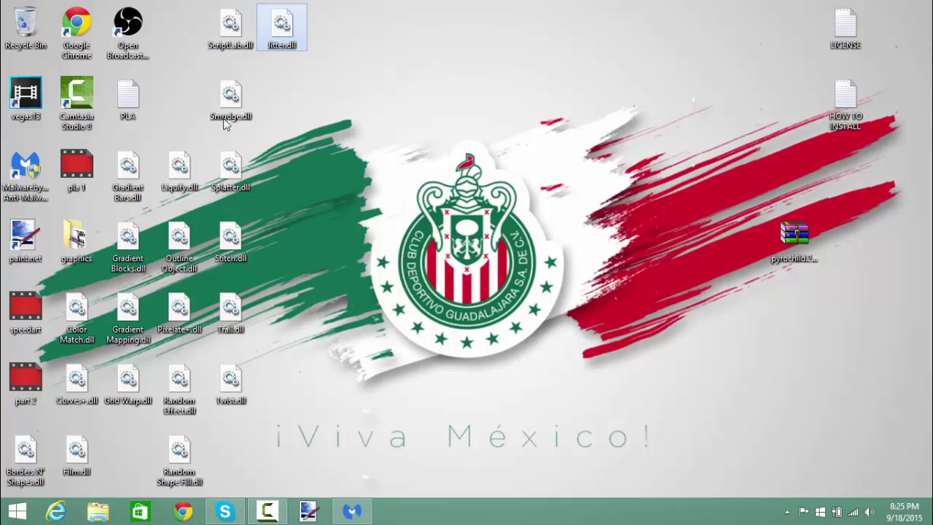
left_click_drag(127, 172, 283, 111)
left_click_drag(128, 240, 282, 174)
left_click_drag(62, 315, 267, 253)
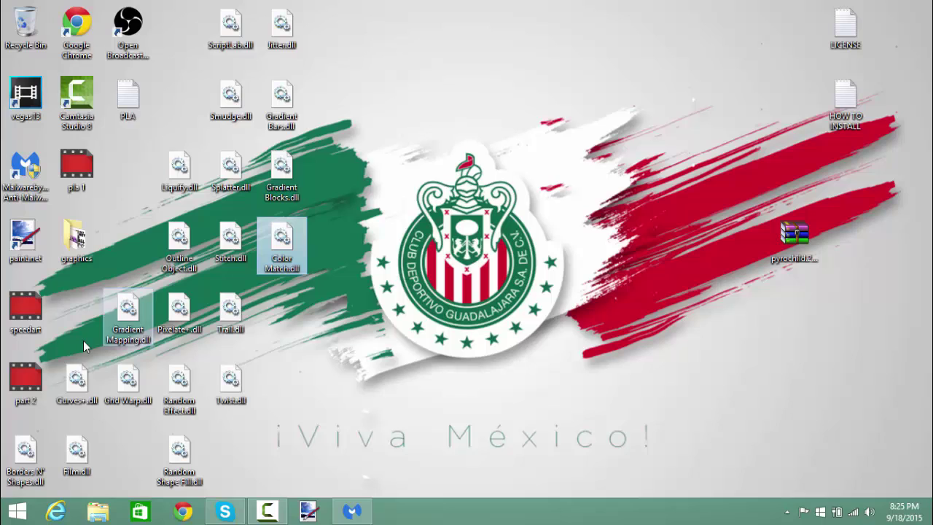
left_click_drag(93, 368, 281, 321)
left_click_drag(26, 452, 283, 383)
mouse_move(76, 452)
left_mouse_down()
mouse_move(183, 164)
mouse_move(180, 99)
left_mouse_up()
left_click_drag(179, 455, 183, 33)
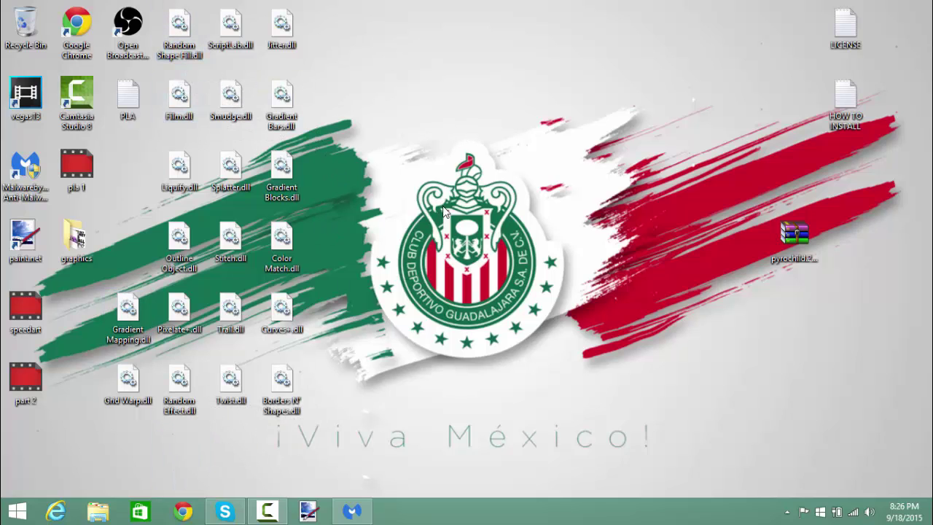
left_click_drag(128, 315, 369, 42)
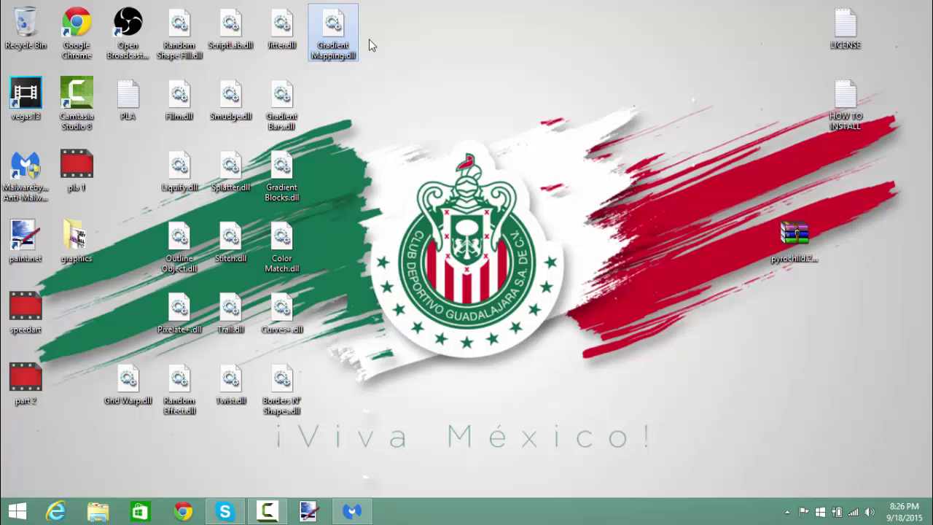
left_click(435, 76)
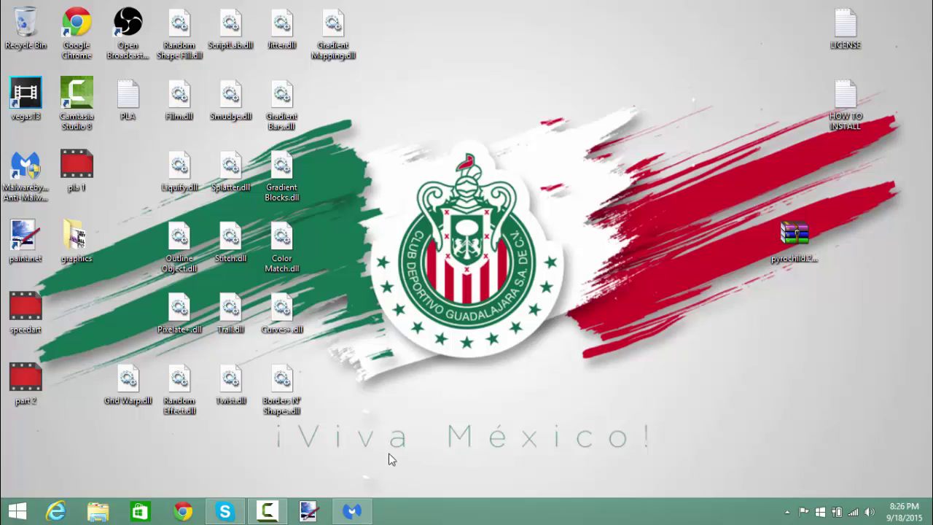
left_click_drag(389, 453, 18, 3)
left_click(350, 326)
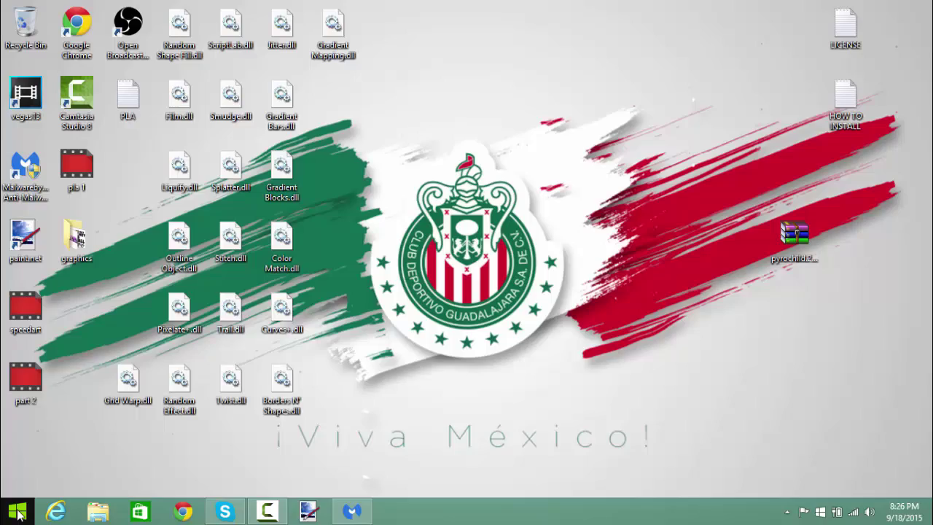
left_click(18, 512)
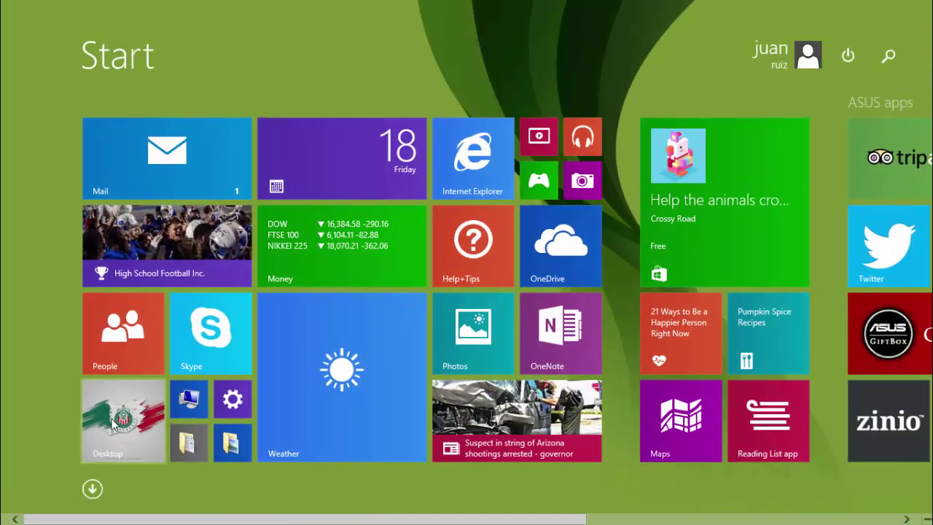
left_click(91, 434)
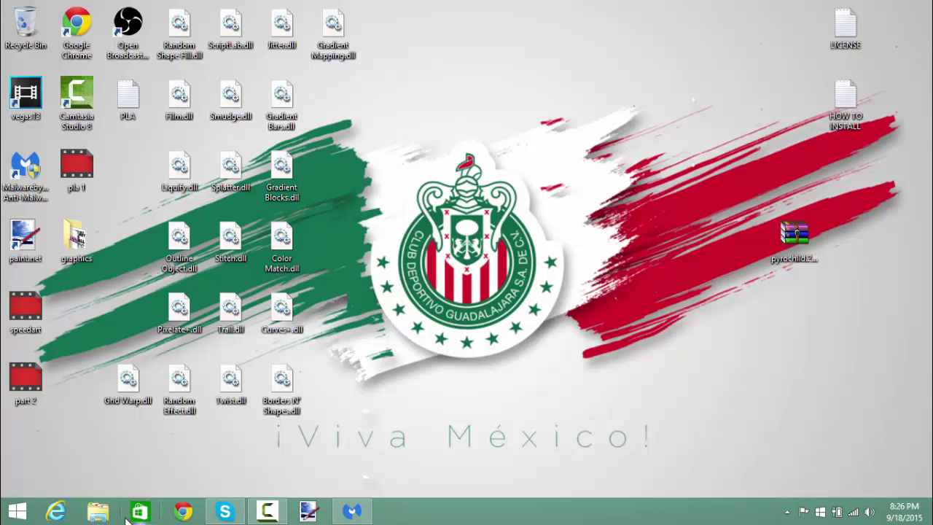
Step: Open File Explorer maximized and navigate to C:\Program Files\paint.net
left_click(99, 512)
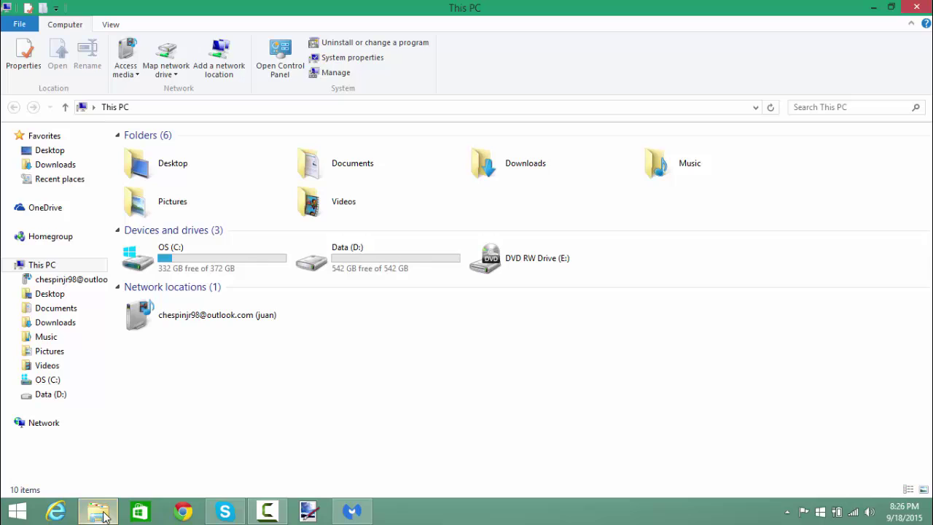
left_click_drag(454, 15, 539, 94)
left_click(757, 82)
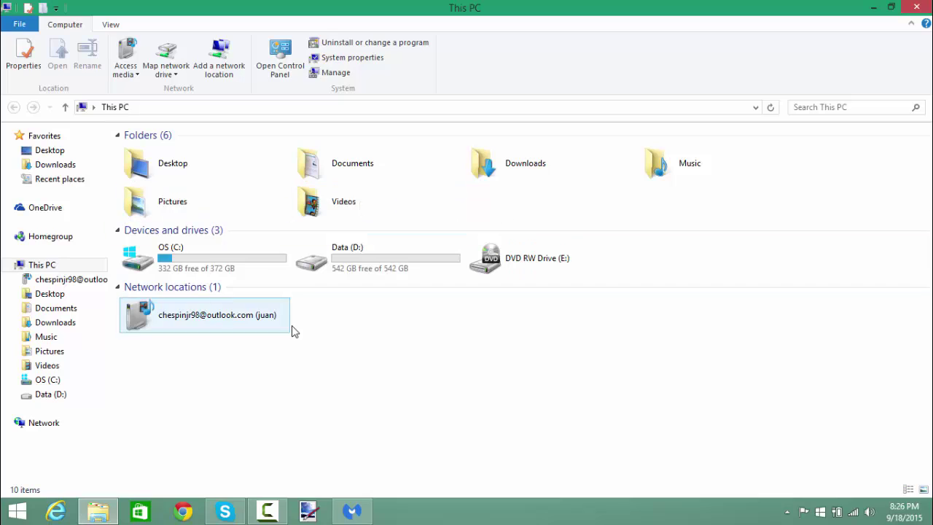
double_click(209, 258)
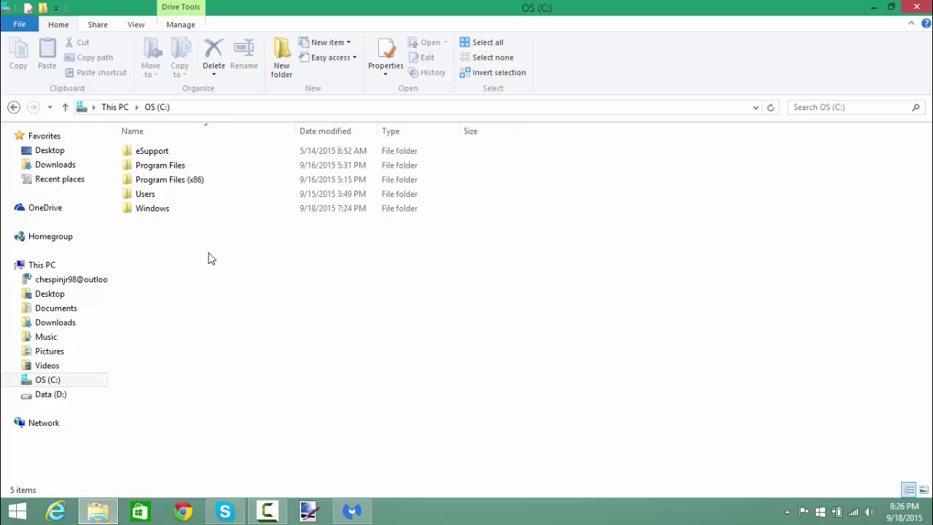
double_click(206, 169)
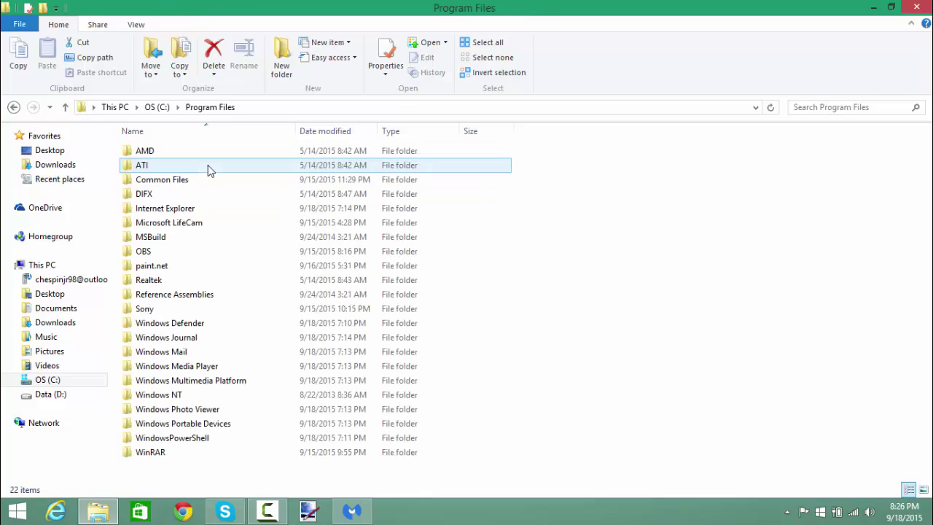
double_click(187, 267)
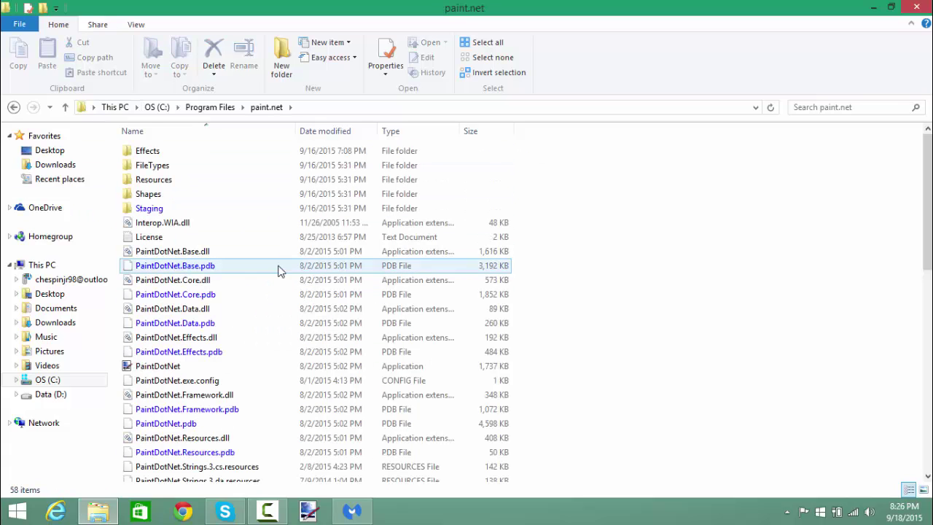
Step: Open the Effects folder beside the desktop and select all pyrochild DLLs, including Grid Warp.dll
double_click(193, 158)
left_click(890, 8)
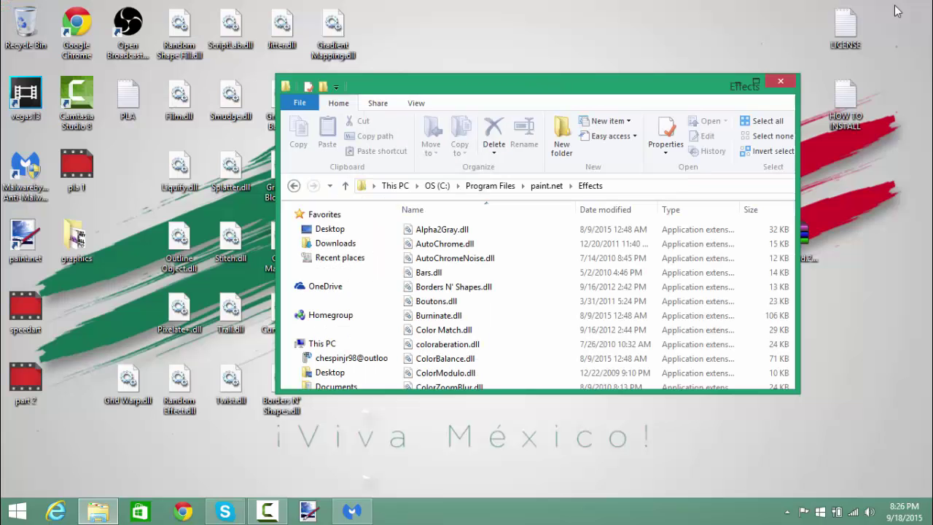
left_click_drag(619, 72, 769, 60)
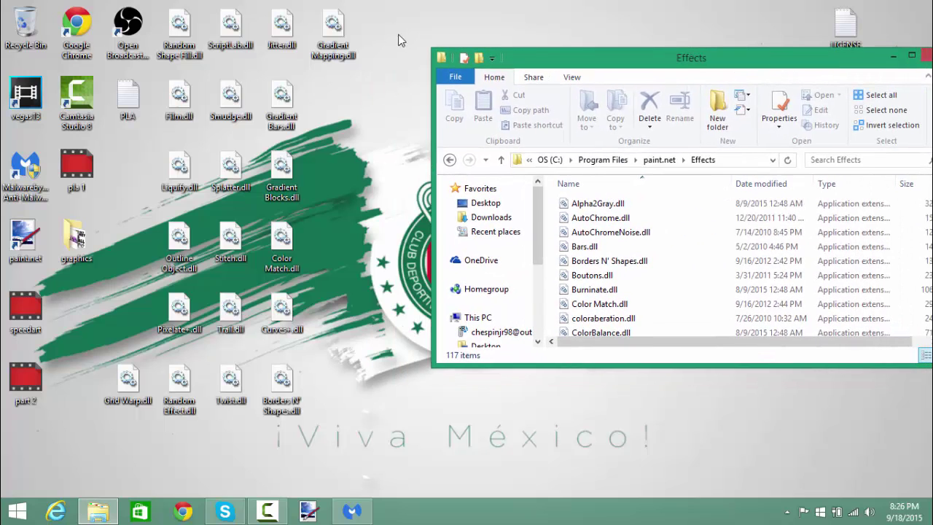
left_click_drag(379, 12, 166, 424)
left_click(128, 380, "ctrl")
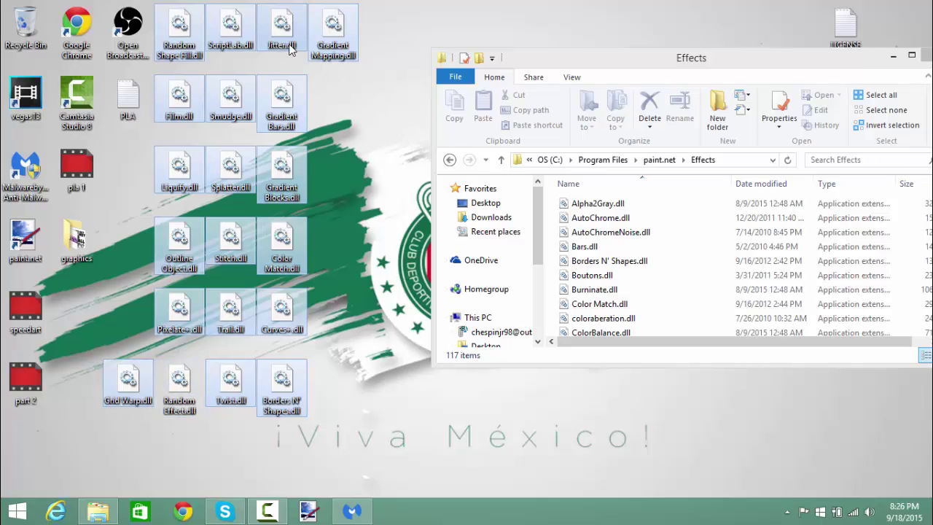
Step: Move the DLLs into Effects, replacing same-named files, and delete Random Effect.dll
left_click_drag(285, 29, 693, 257)
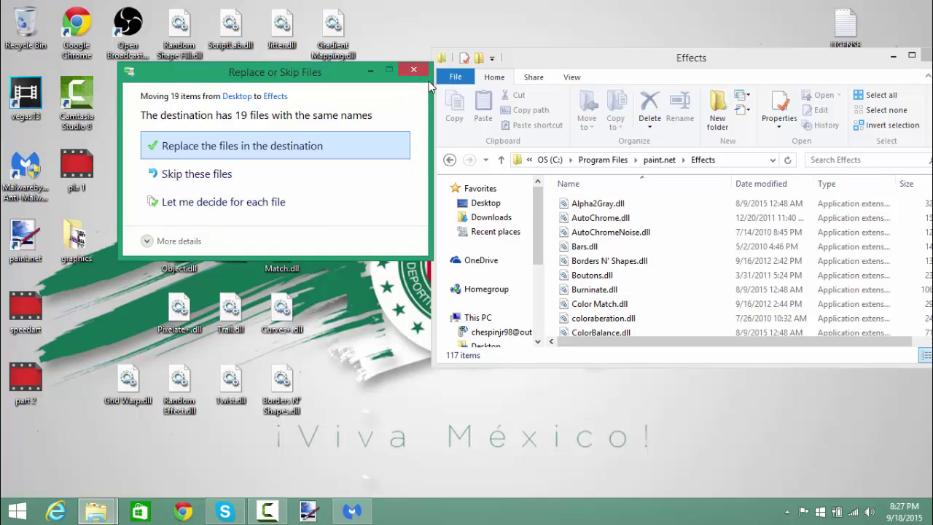
left_click(226, 149)
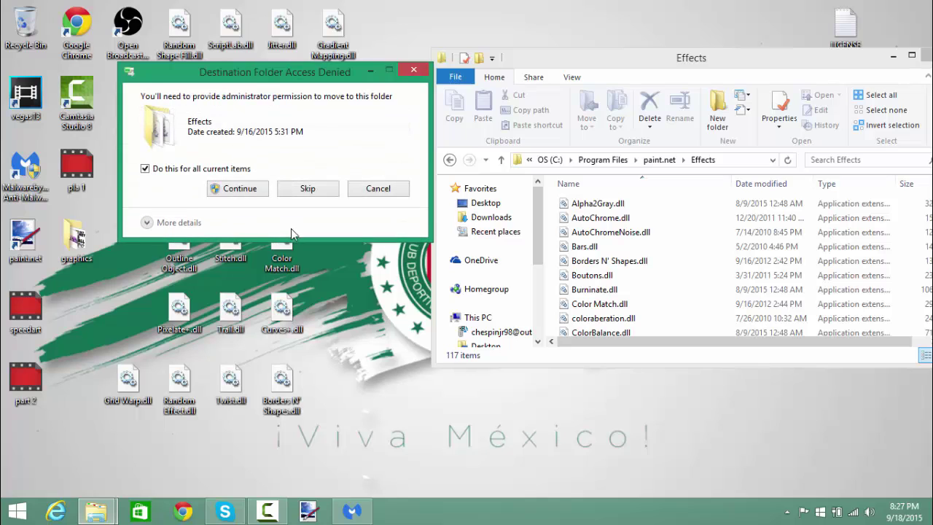
left_click(240, 188)
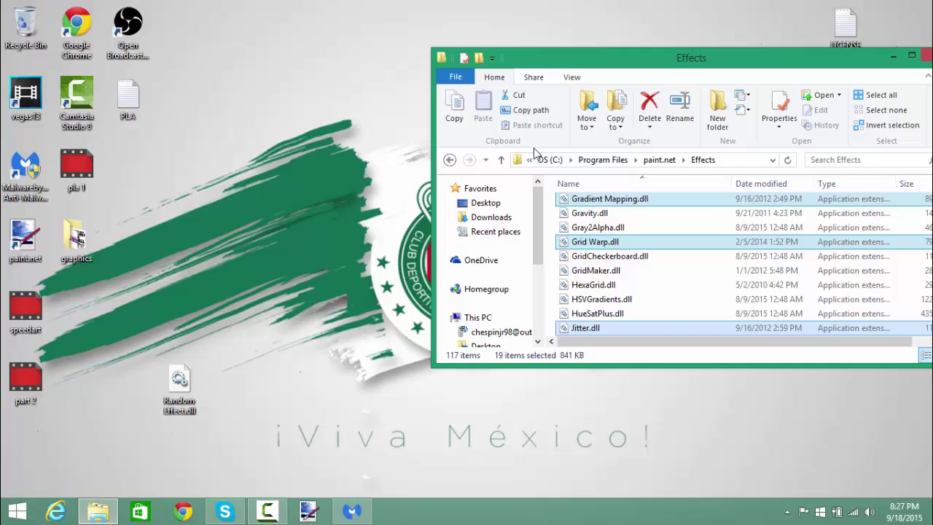
left_click_drag(180, 380, 22, 41)
left_click_drag(660, 65, 402, 65)
left_click(653, 56)
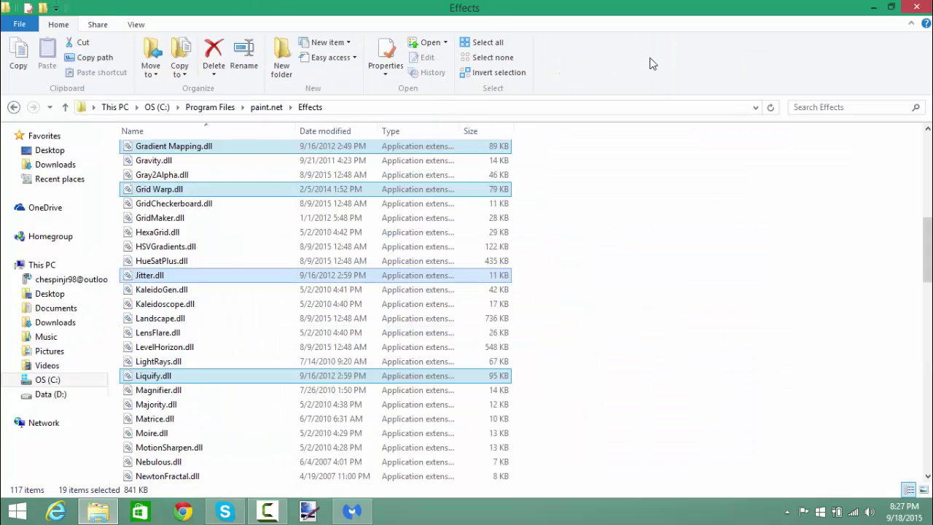
Step: Move the pyrochild archive to the top icon row and launch paint.net 4.0.6
left_click(870, 7)
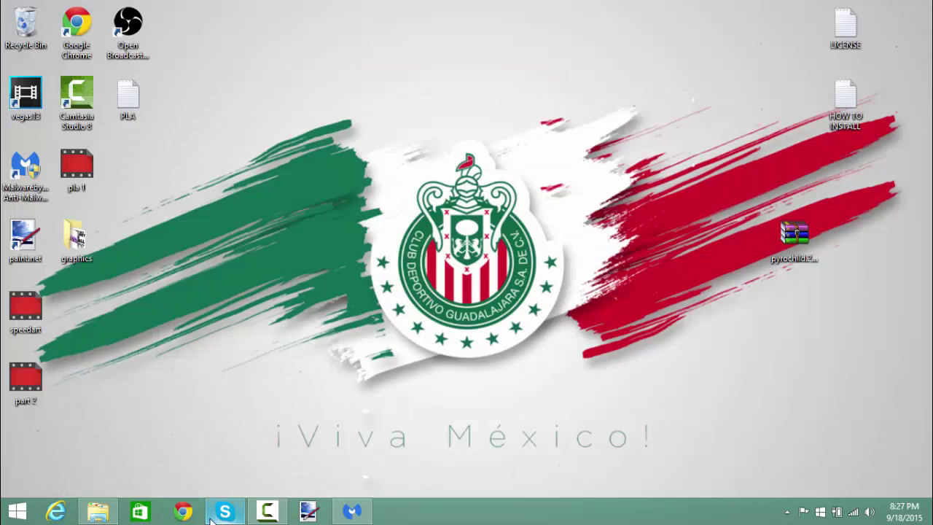
left_click_drag(795, 233, 191, 43)
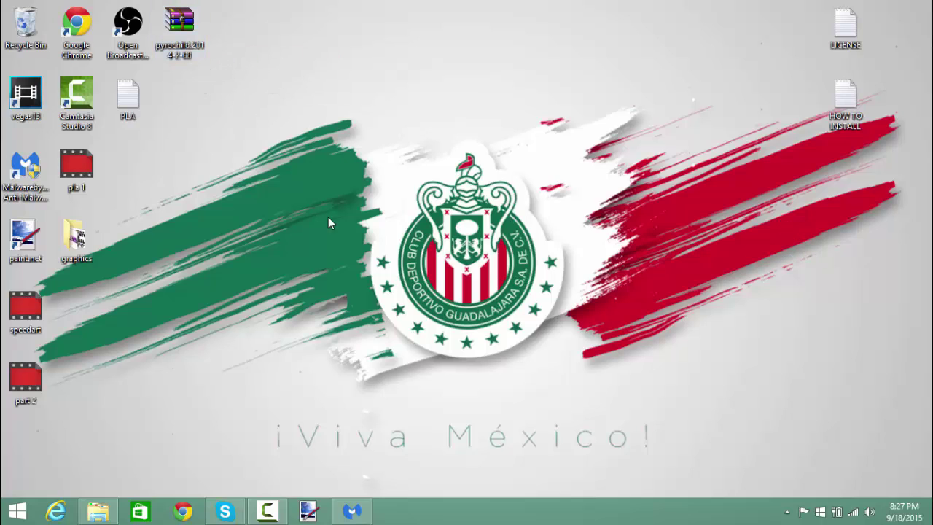
left_click(275, 515)
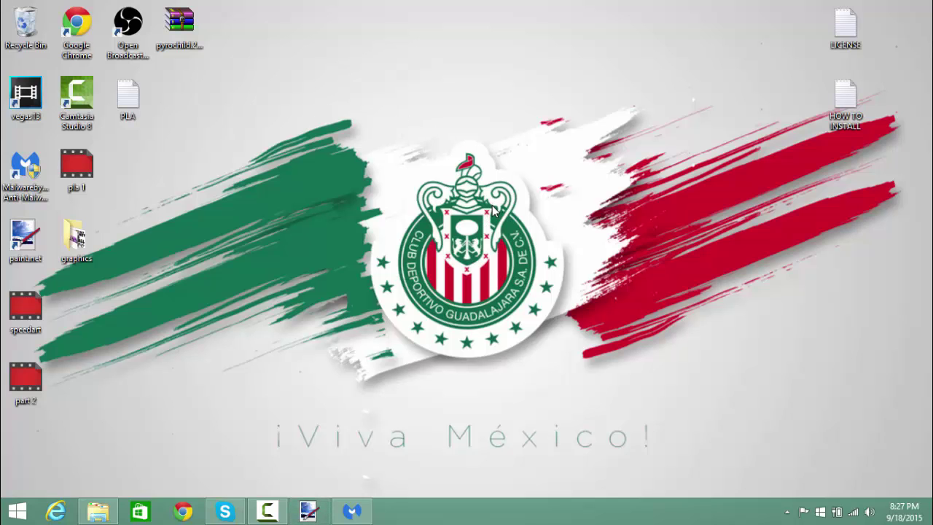
left_click(307, 511)
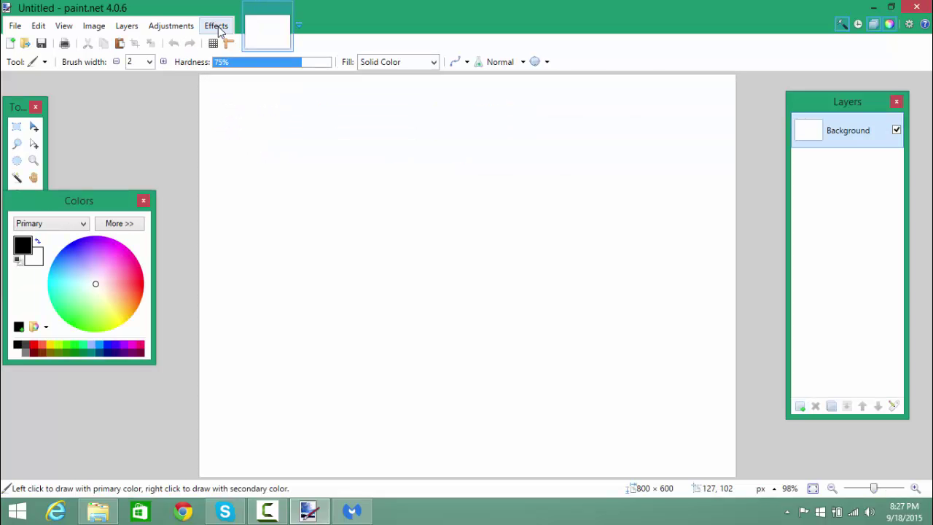
left_click(217, 26)
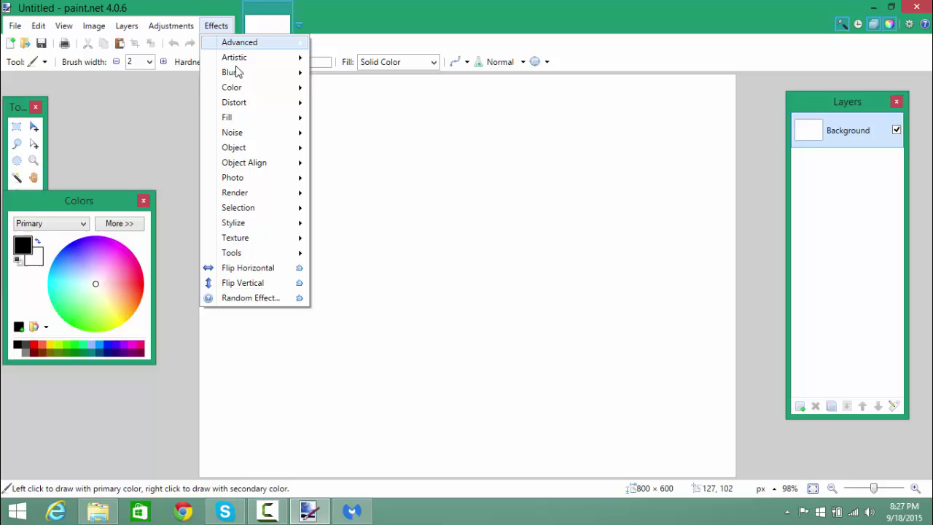
mouse_move(242, 94)
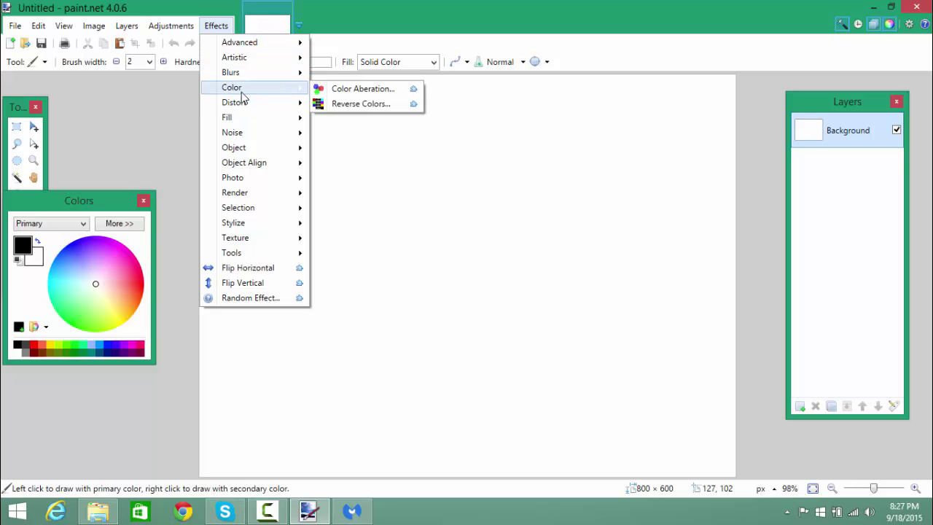
mouse_move(257, 198)
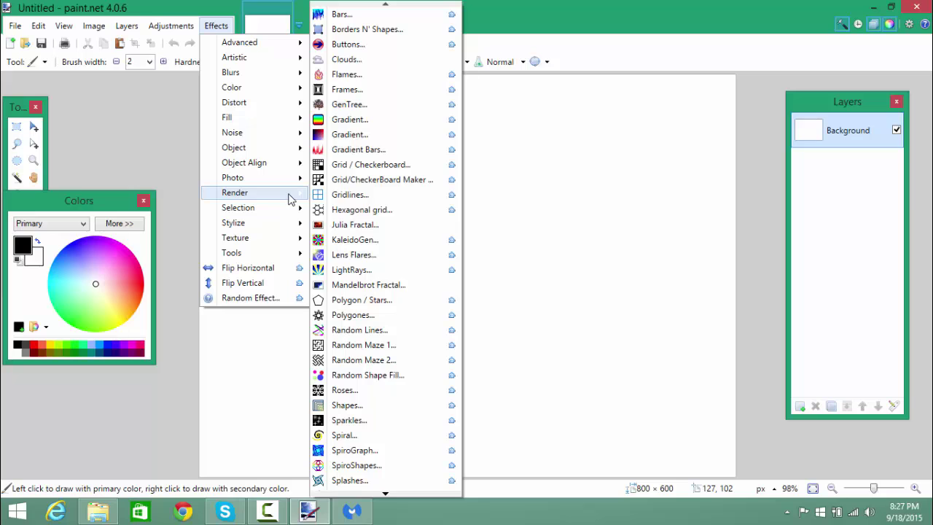
mouse_move(385, 493)
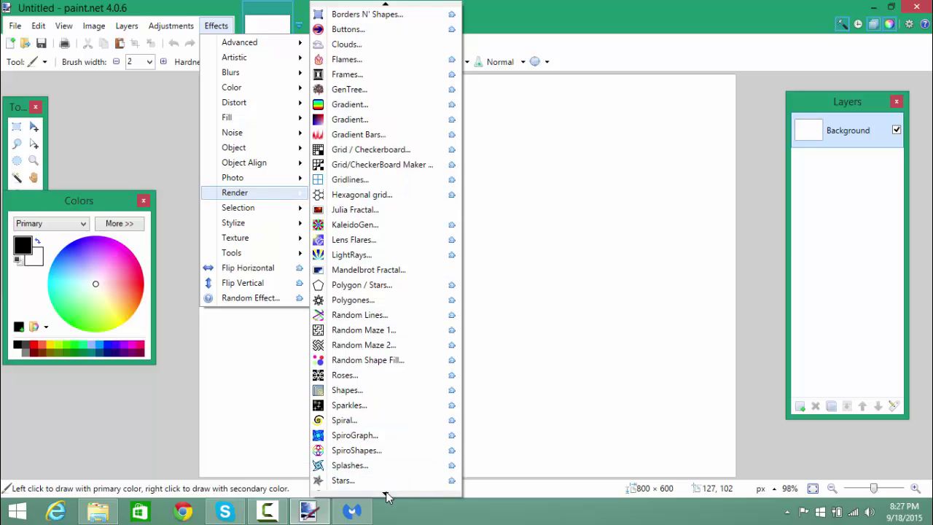
mouse_move(392, 9)
left_click(680, 146)
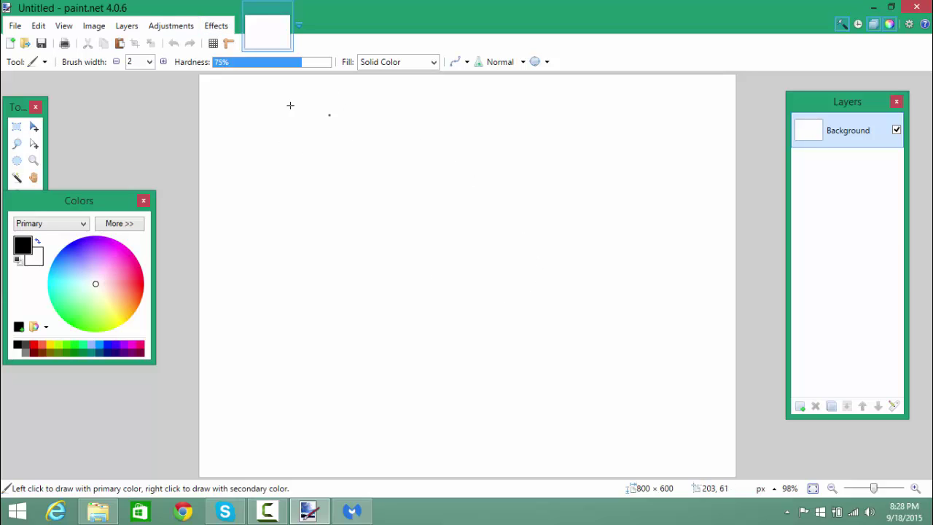
left_click(215, 26)
left_click(462, 164)
left_click(180, 27)
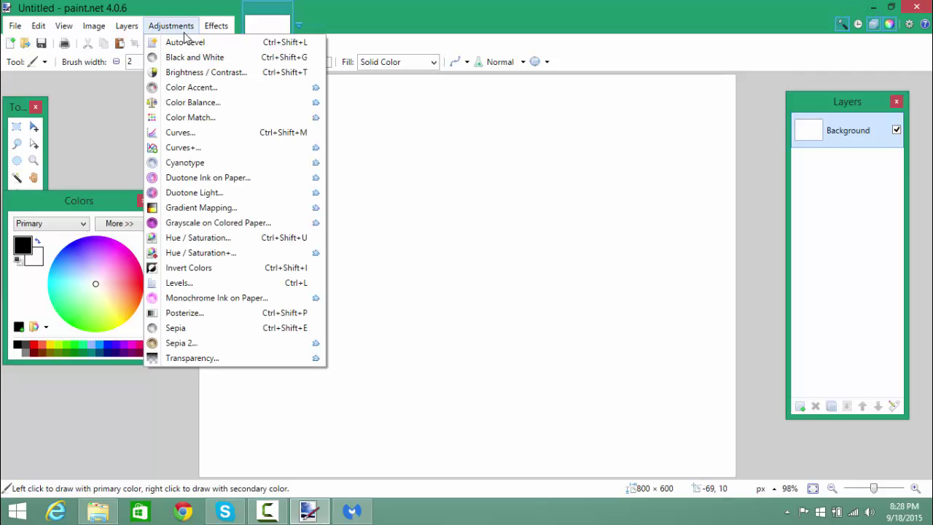
left_click(202, 225)
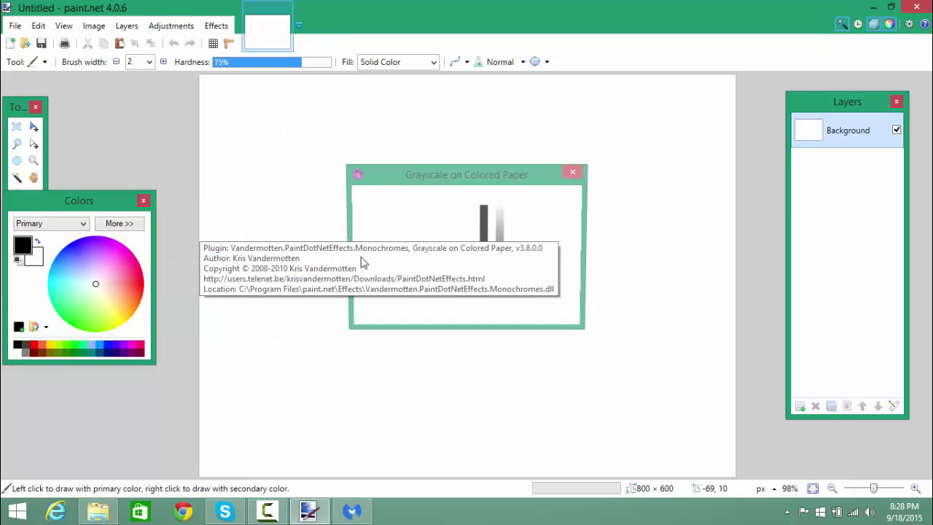
mouse_move(440, 231)
left_mouse_down()
mouse_move(438, 221)
mouse_move(393, 268)
mouse_move(477, 259)
mouse_move(384, 272)
mouse_move(382, 261)
left_mouse_up()
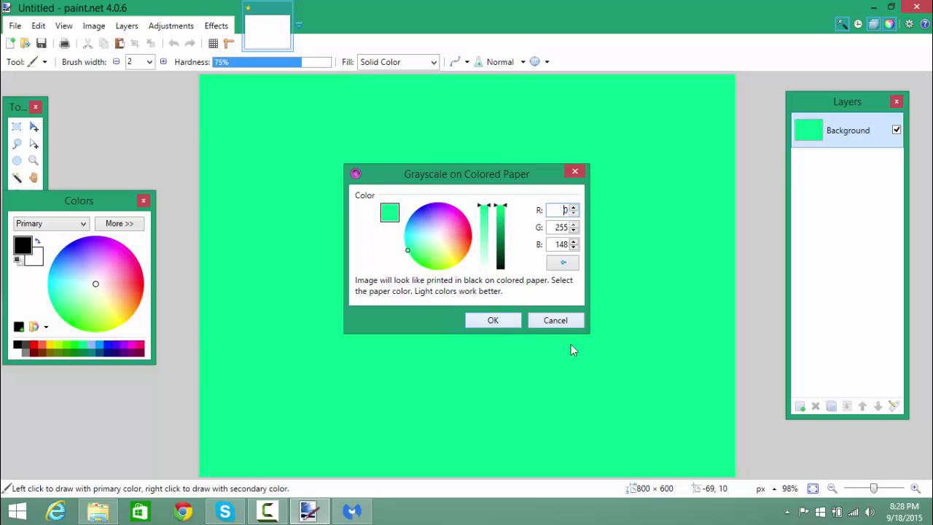
left_click(575, 321)
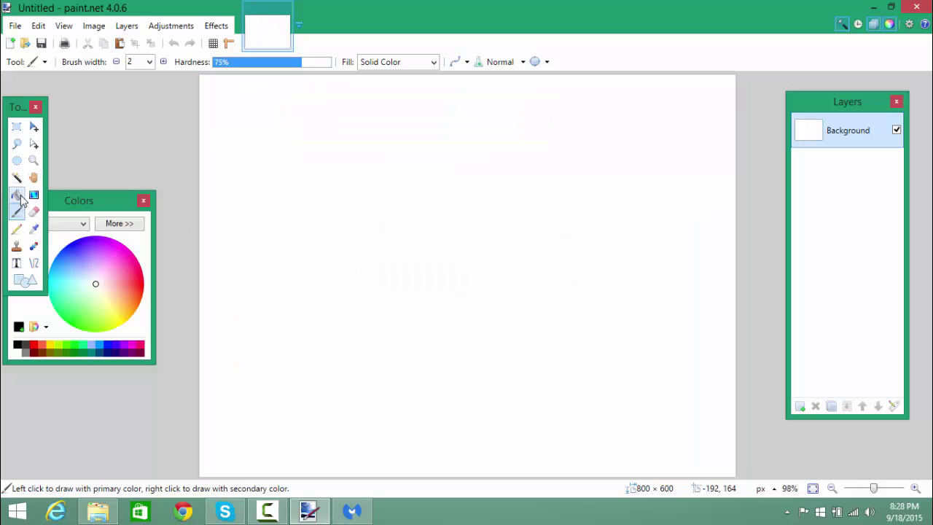
Step: Select the whole canvas and delete it to transparency
left_click(16, 126)
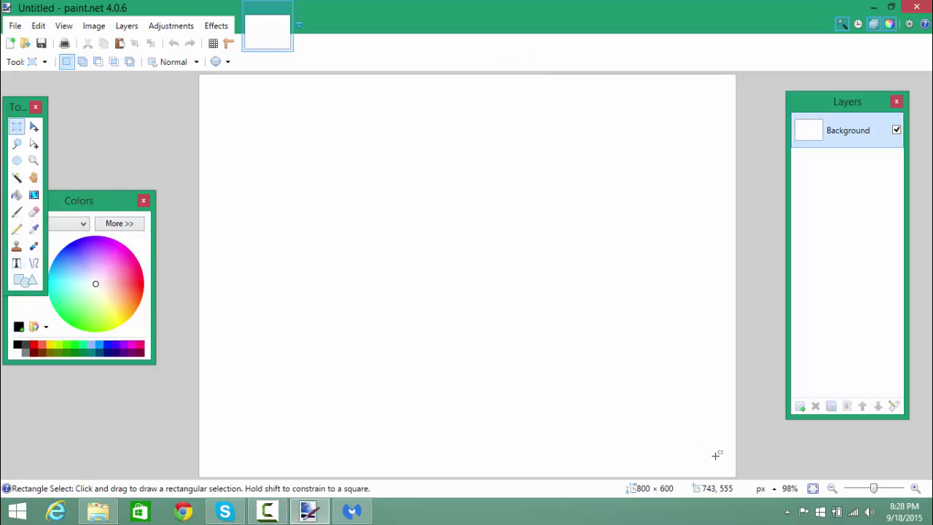
left_click_drag(734, 470, 73, 46)
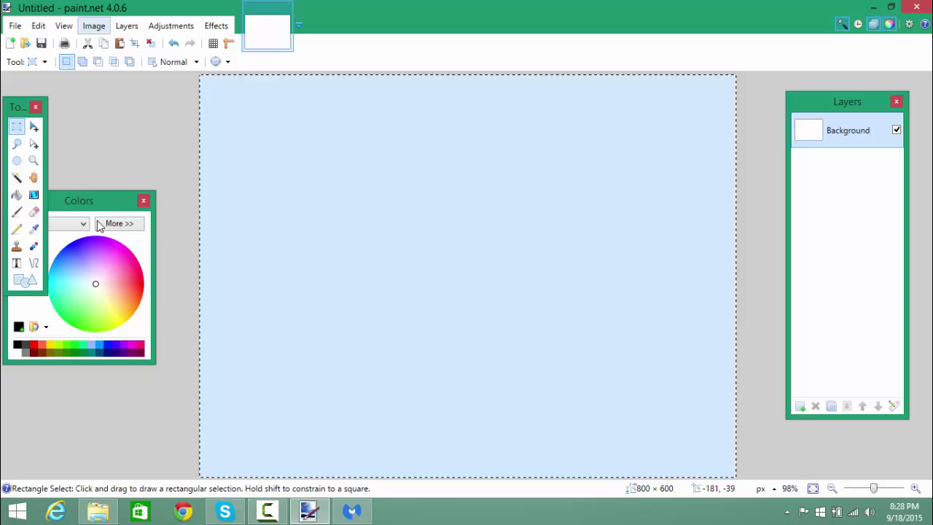
key("Delete")
Step: Add the word 'hkggkbfas' in white 84-pt Calibri across the canvas centre
left_click(16, 262)
left_click(230, 217)
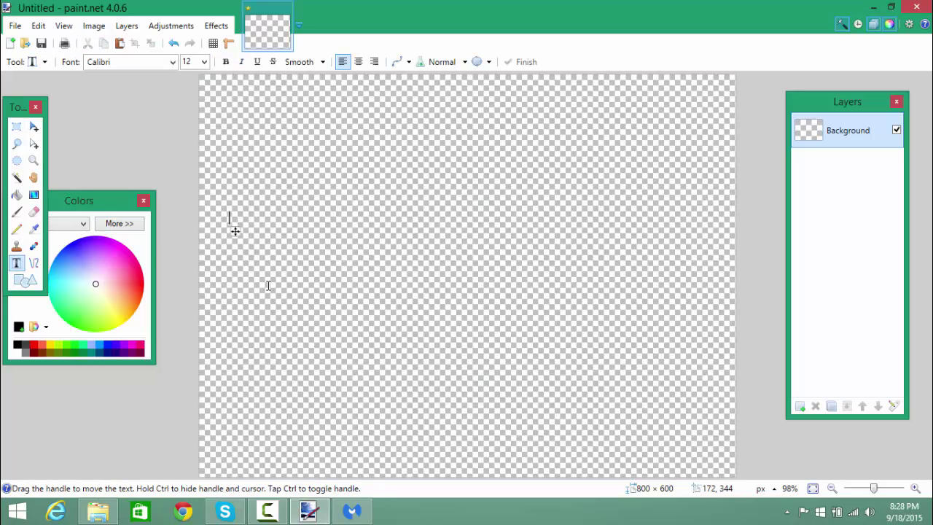
type("hkggkbfas")
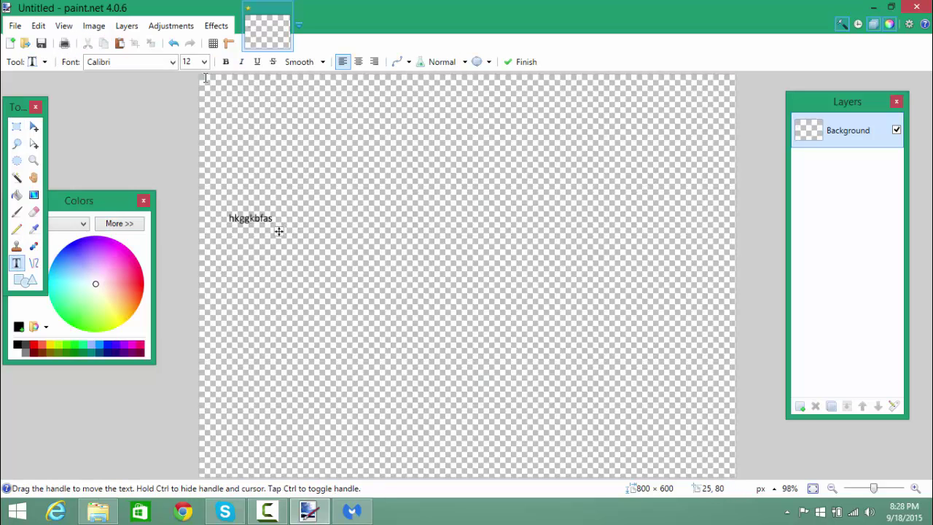
left_click(204, 62)
left_click(195, 242)
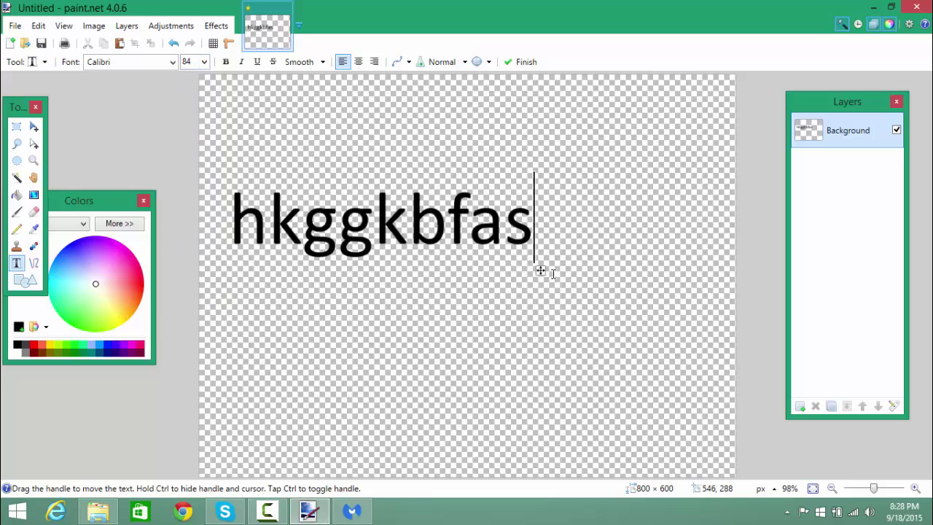
left_click_drag(542, 268, 604, 275)
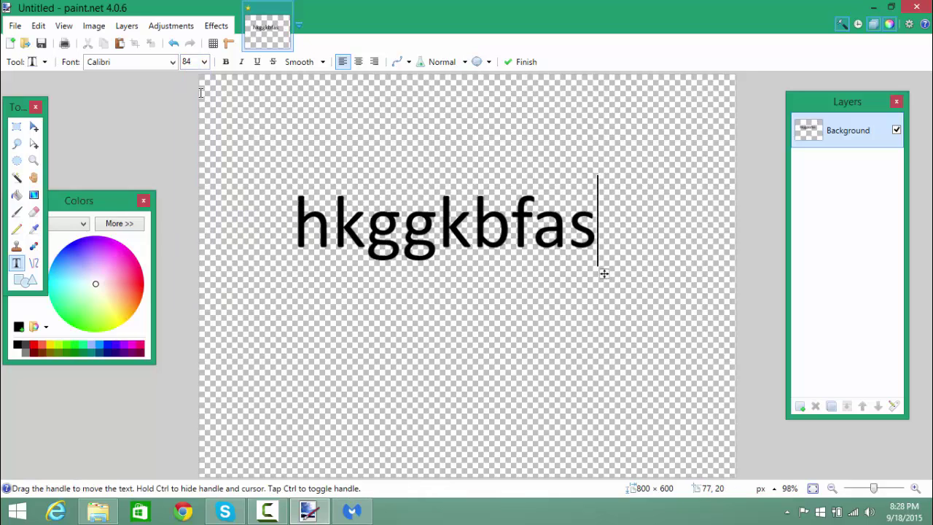
left_click(18, 352)
left_click(16, 126)
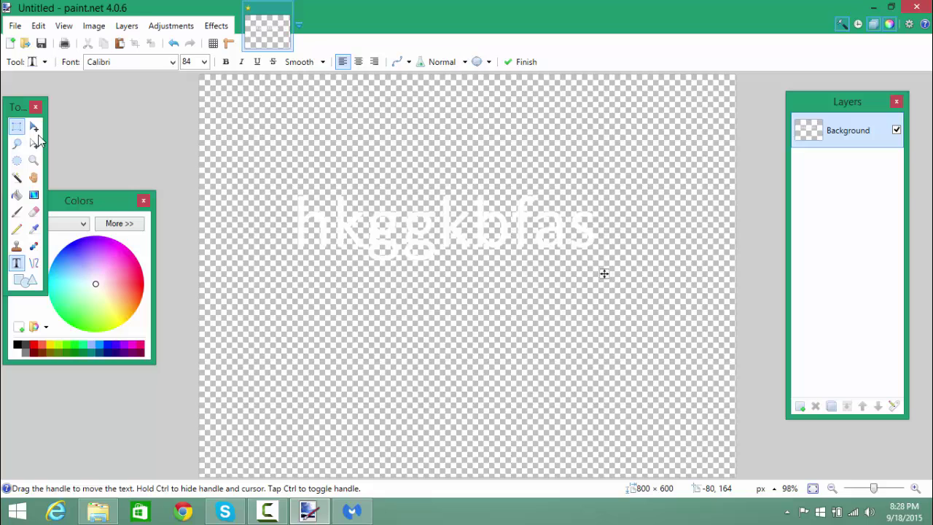
left_click(60, 344)
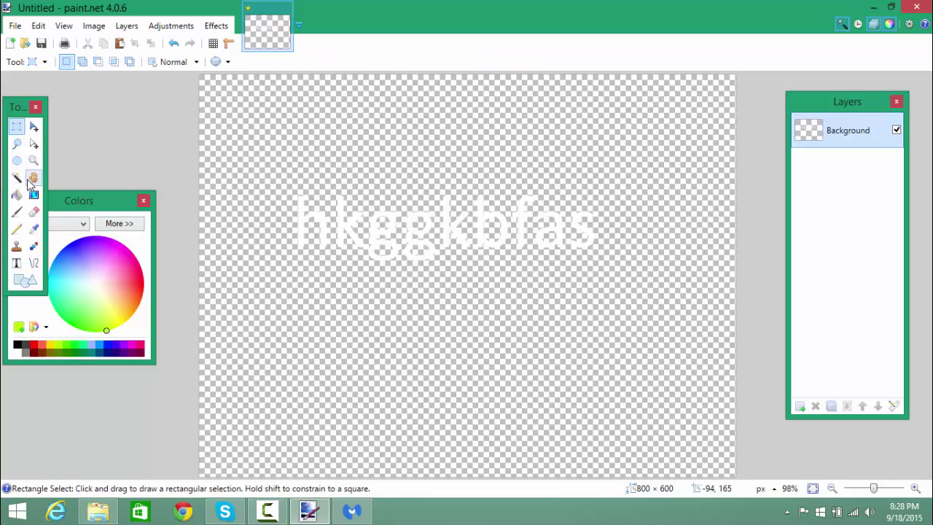
Step: Fill the letters lime green with the Paint Bucket, then undo the fill
left_click(16, 194)
left_click(915, 487)
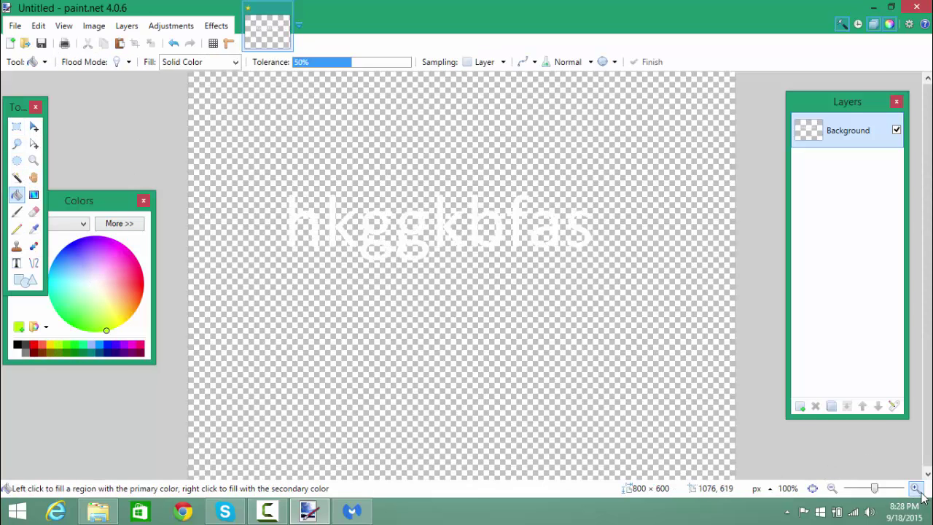
left_click(915, 487)
left_click(915, 487)
left_click(915, 487)
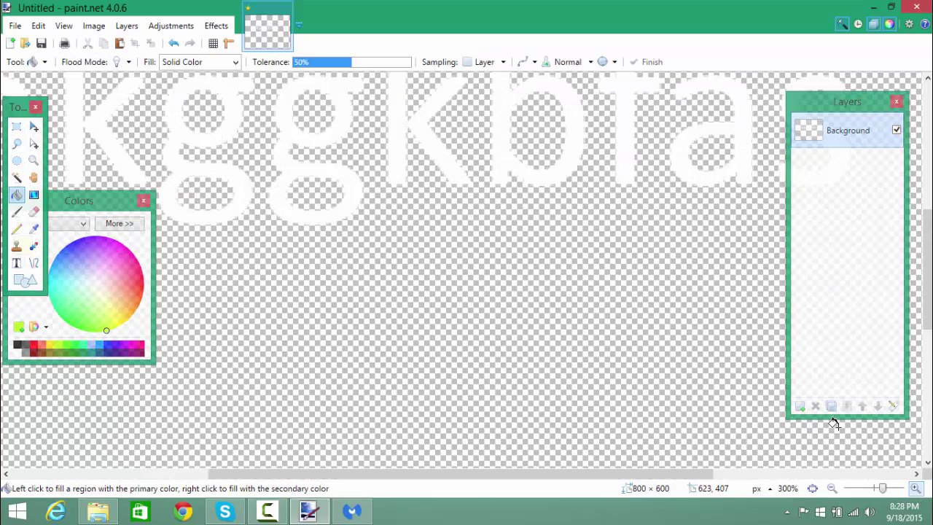
left_click(561, 165)
scroll(547, 218, "up", 3)
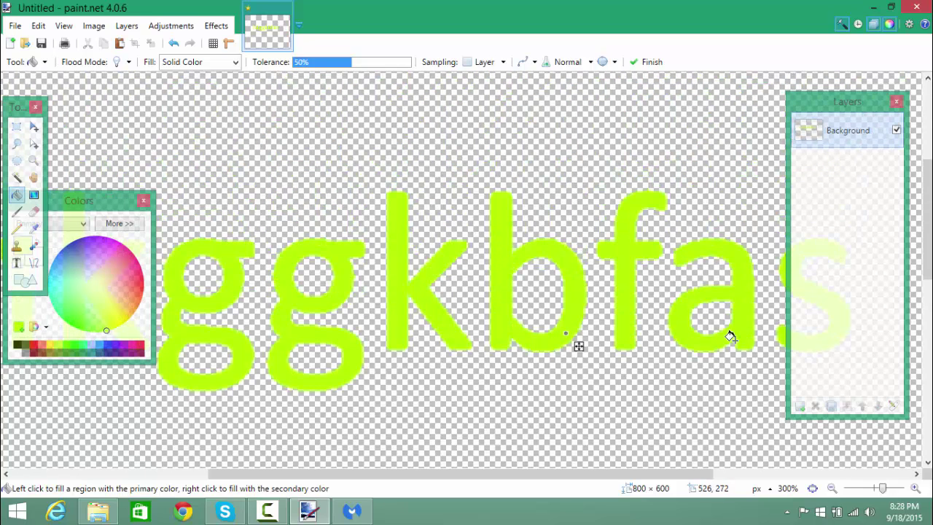
scroll(571, 339, "up", 7)
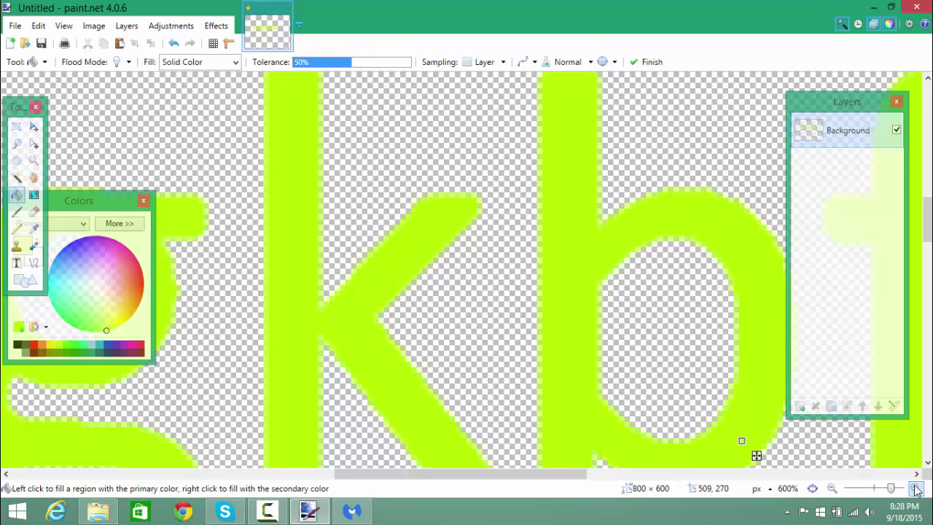
scroll(527, 291, "left", 2)
scroll(518, 291, "down", 2)
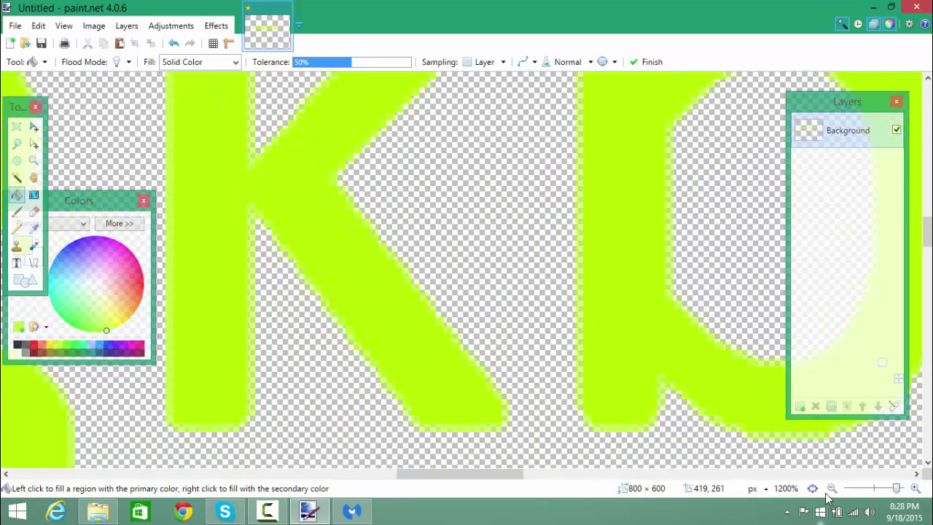
scroll(755, 344, "down", 4)
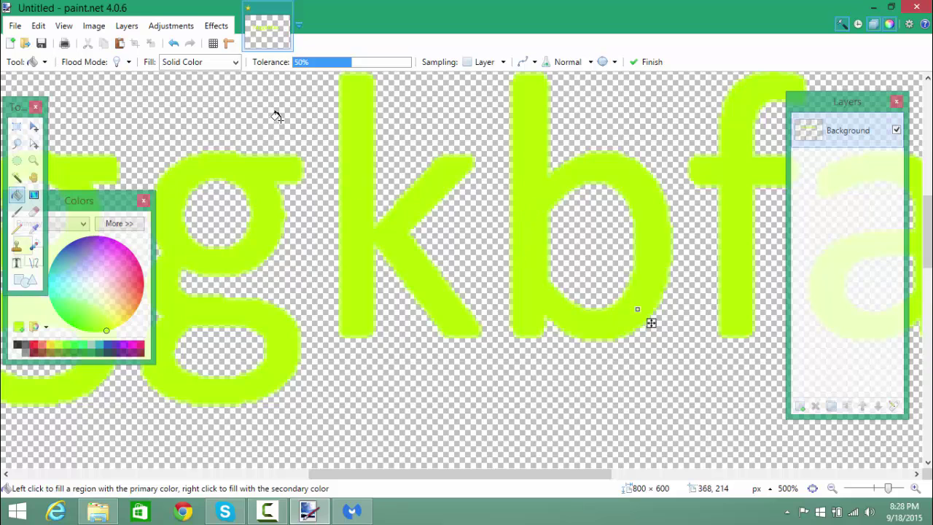
left_click(175, 44)
Step: Preview and cancel Grayscale on Colored Paper, zoom out, and close the image window
left_click(171, 25)
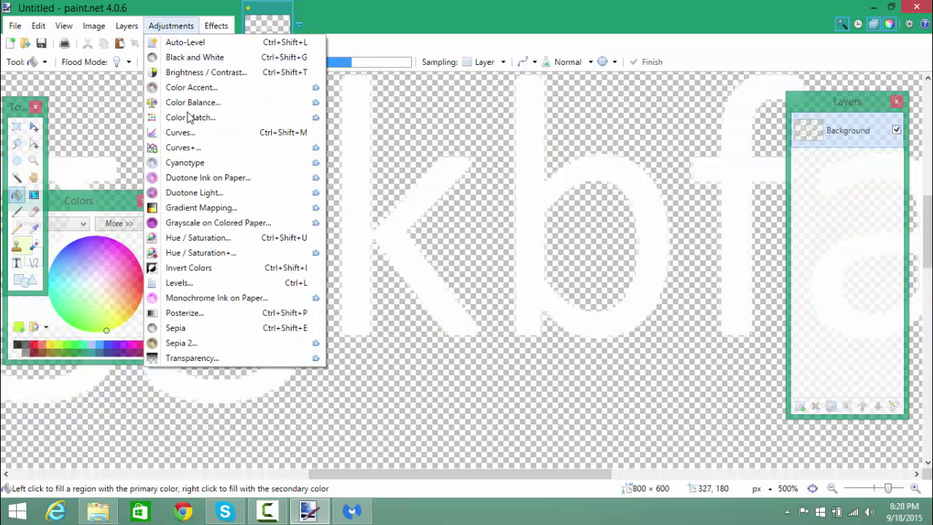
left_click(191, 219)
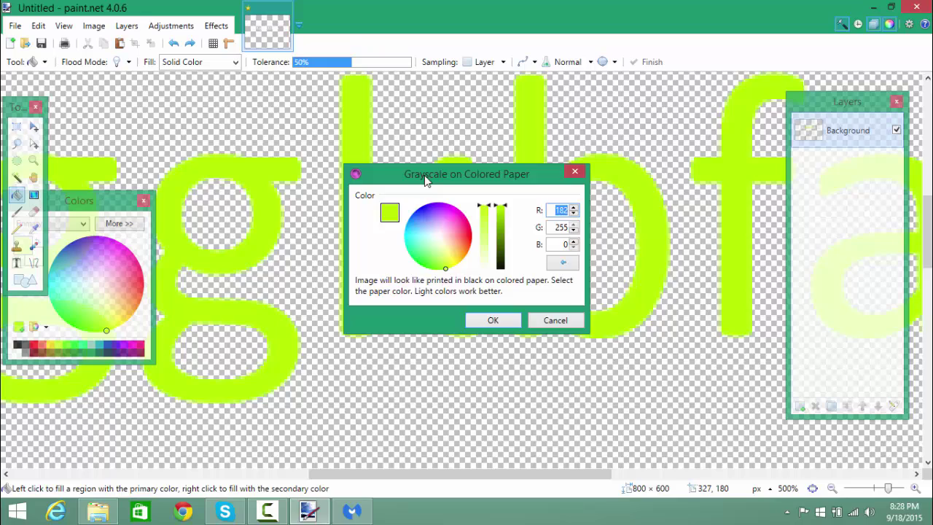
left_click_drag(427, 178, 518, 137)
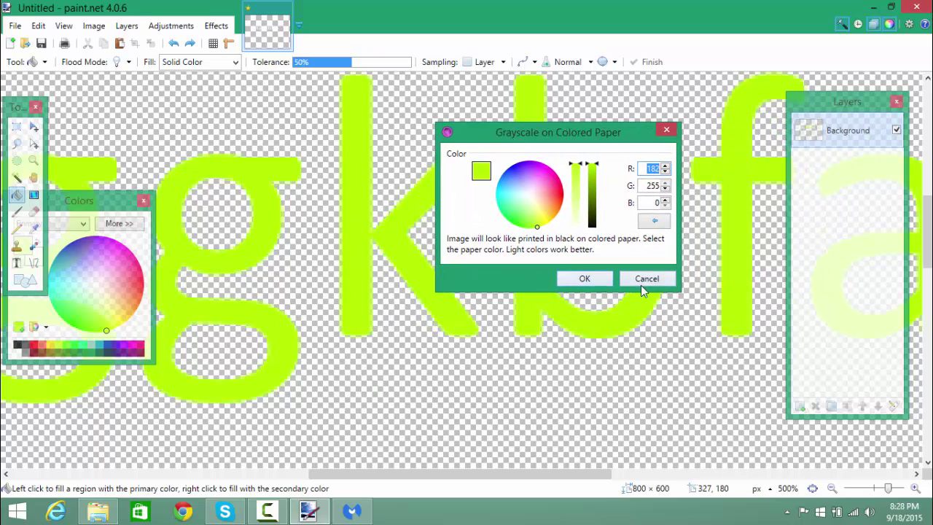
left_click(646, 281)
left_click(831, 488)
left_click(832, 488)
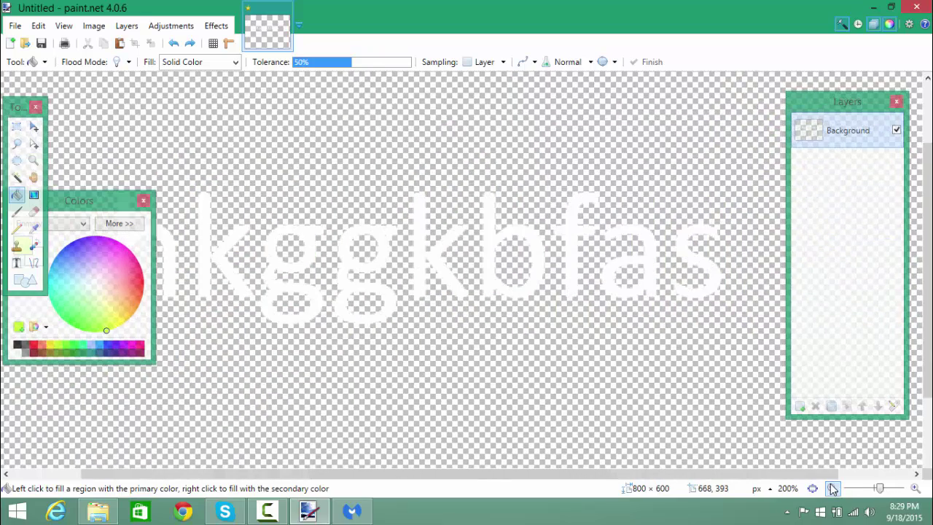
left_click(831, 488)
Step: Close paint.net with Don't Save, then marquee-select the desktop icons and clear the selection
left_click(921, 9)
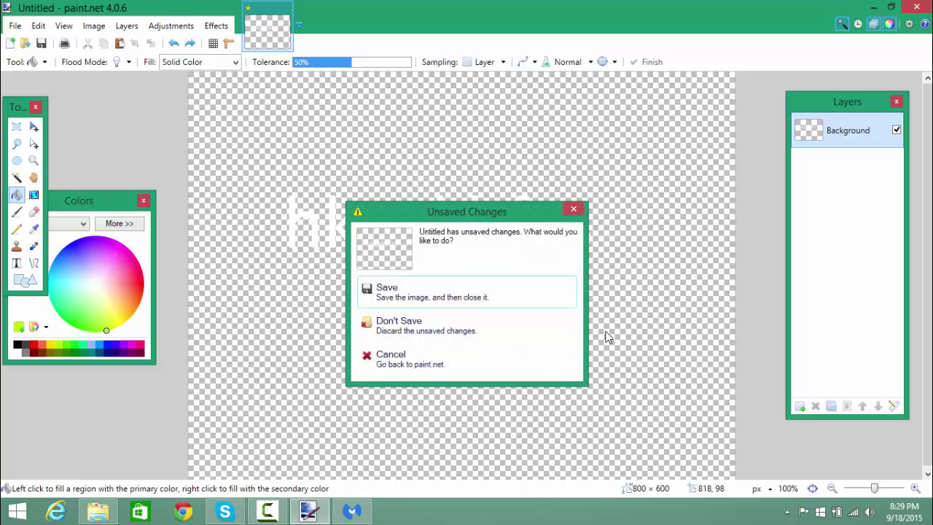
left_click(492, 334)
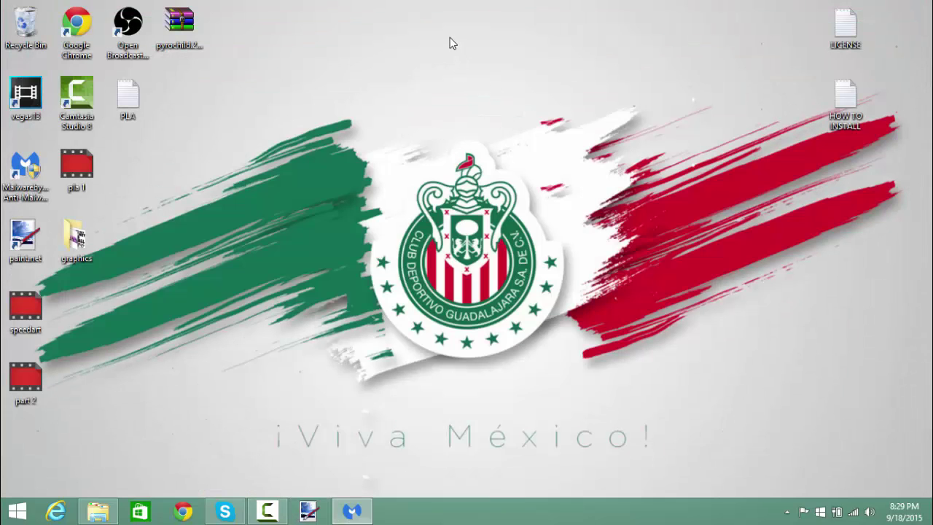
left_click_drag(452, 3, 0, 430)
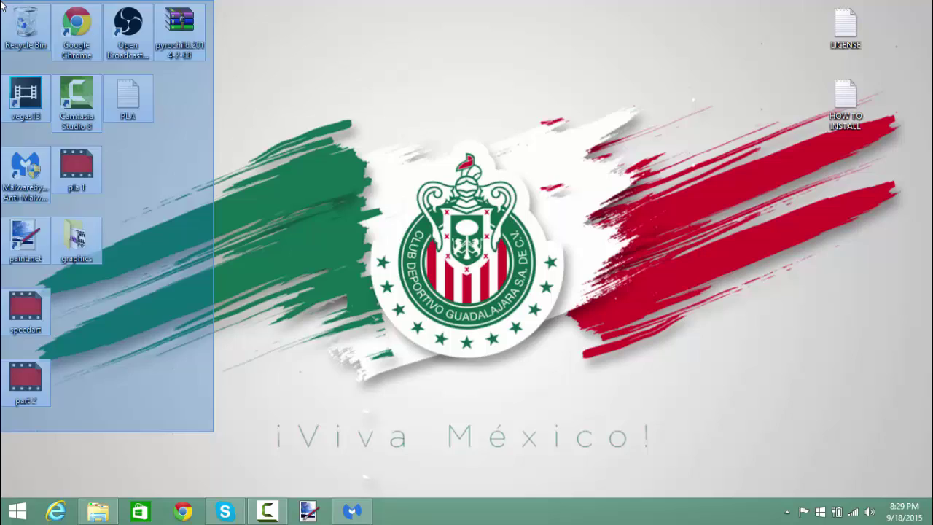
left_click_drag(2, 5, 2, 5)
left_click(212, 83)
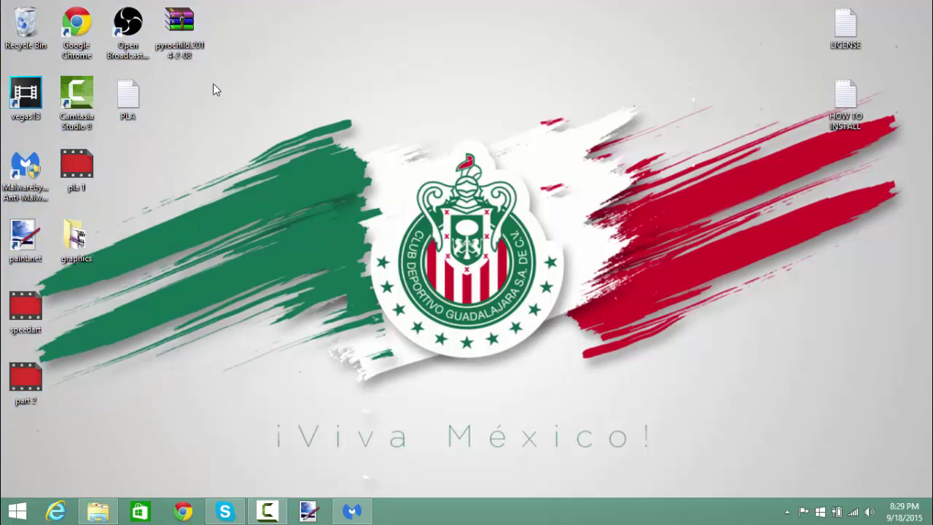